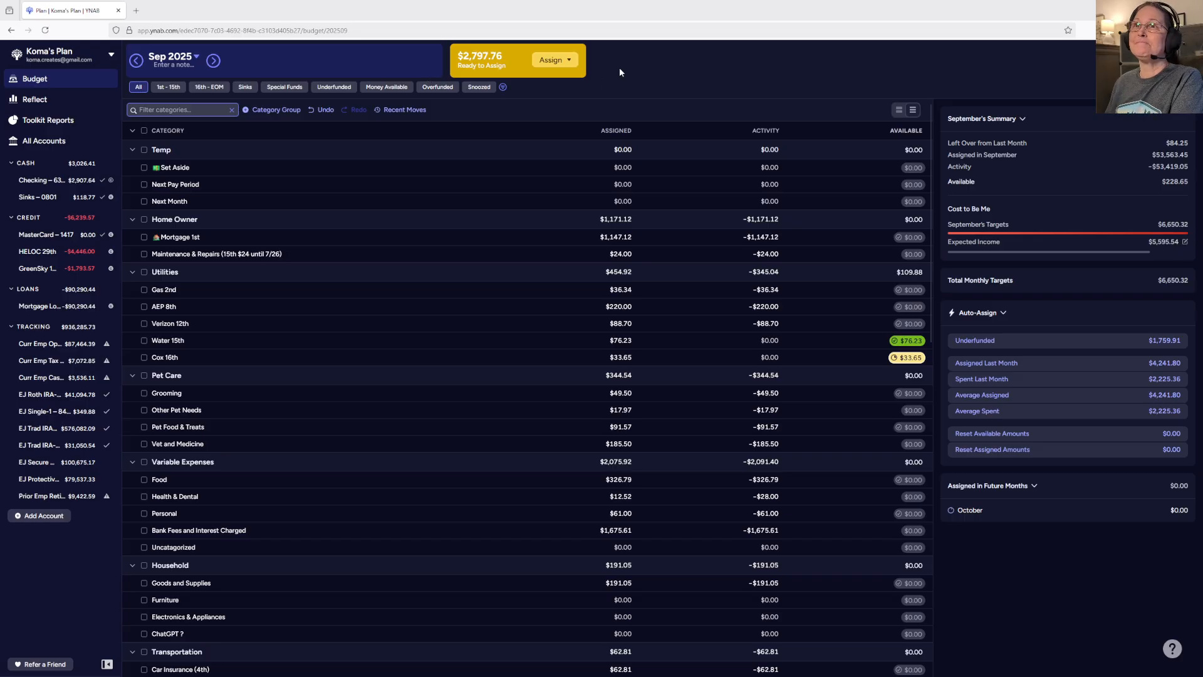
Step: Show all transactions of the Checking account and review the mid-September entries, including the salary deposit
{"action": "key", "text": "ctrl+plus"}
{"action": "key", "text": "ctrl+plus"}
{"action": "key", "text": "ctrl+plus"}
{"action": "key", "text": "ctrl+plus"}
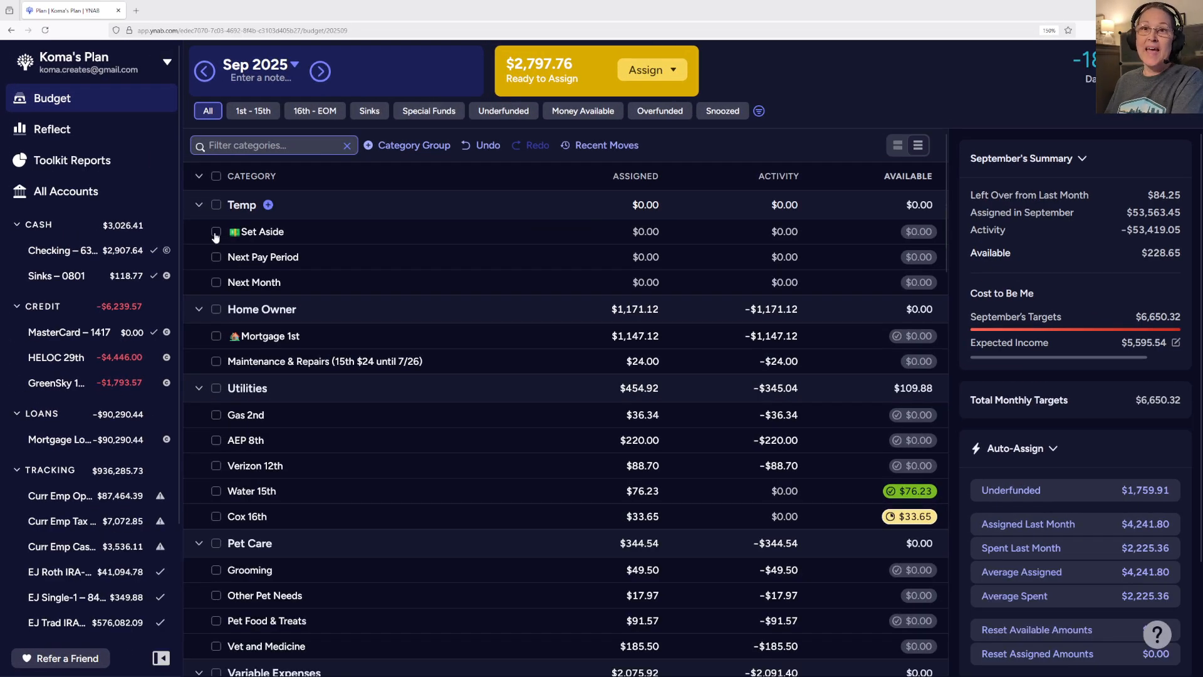
{"action": "left_click", "coordinate": [104, 250]}
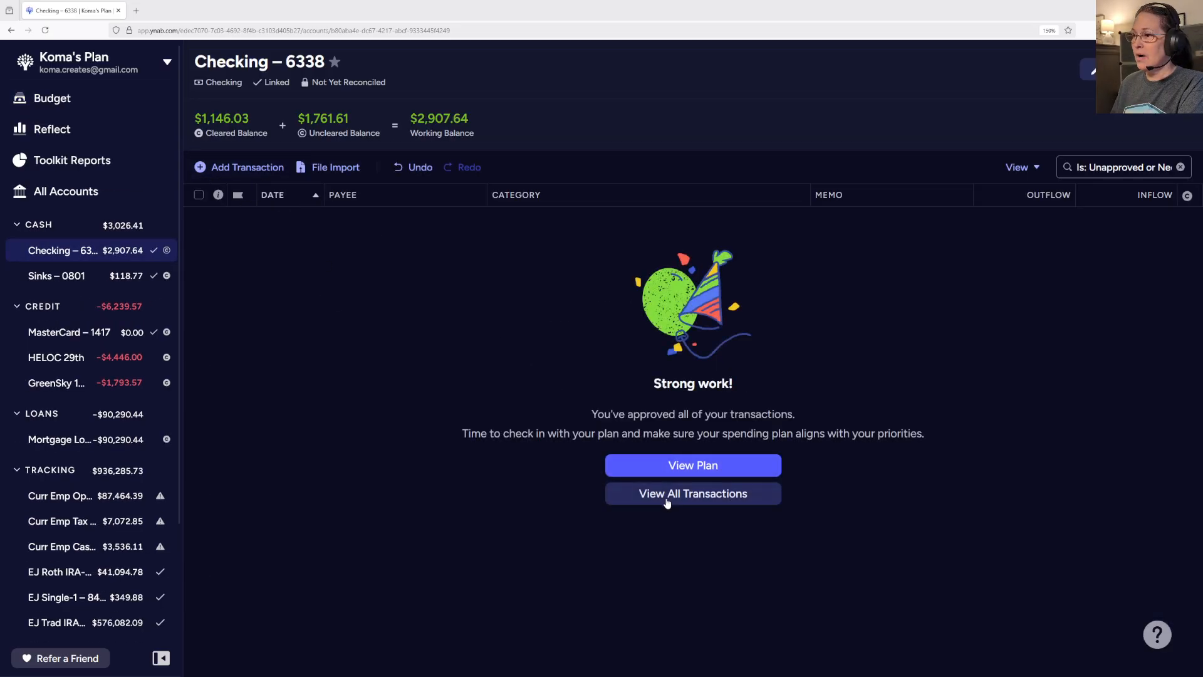
{"action": "left_click", "coordinate": [702, 497]}
{"action": "scroll", "coordinate": [443, 423], "scroll_direction": "down", "scroll_amount": 10}
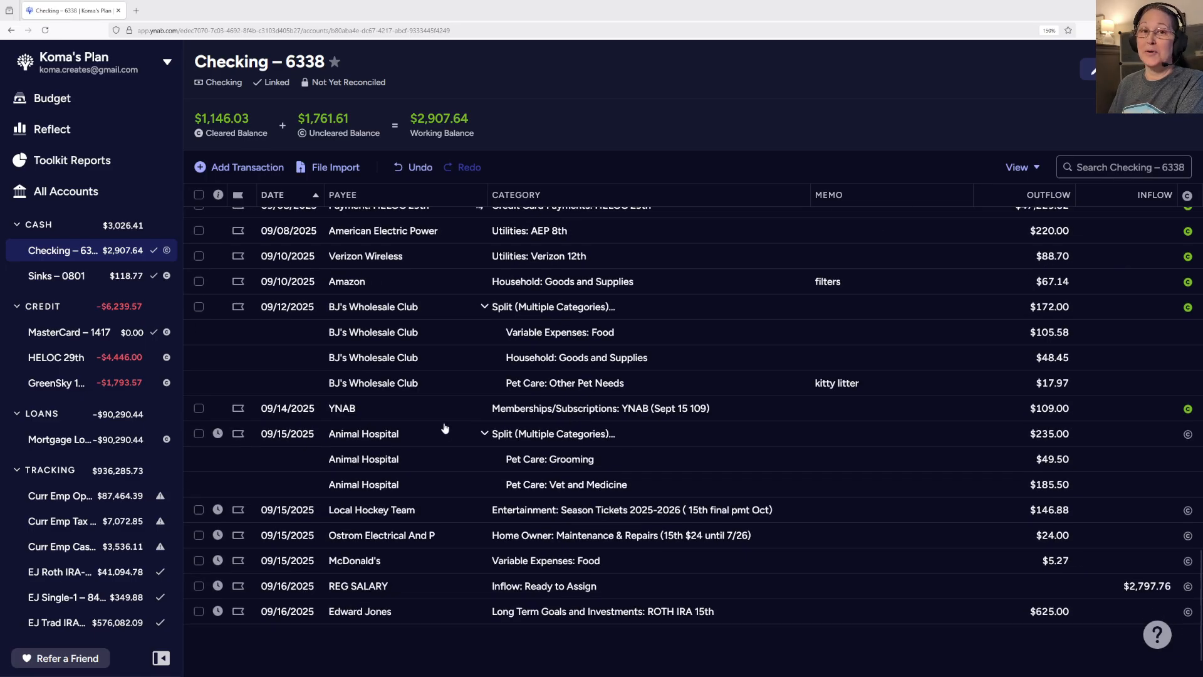
{"action": "scroll", "coordinate": [443, 423], "scroll_direction": "down", "scroll_amount": 1}
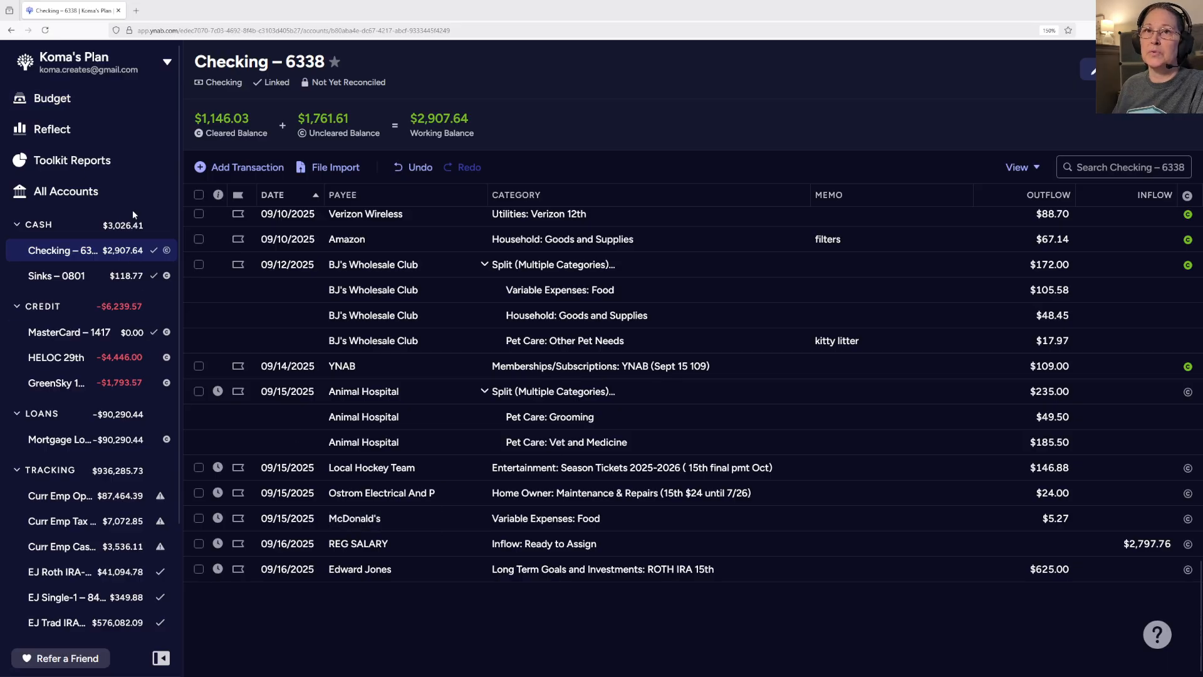
Step: Return to the September 2025 budget, collapse all category groups and check the Home Owner categories
{"action": "left_click", "coordinate": [52, 110]}
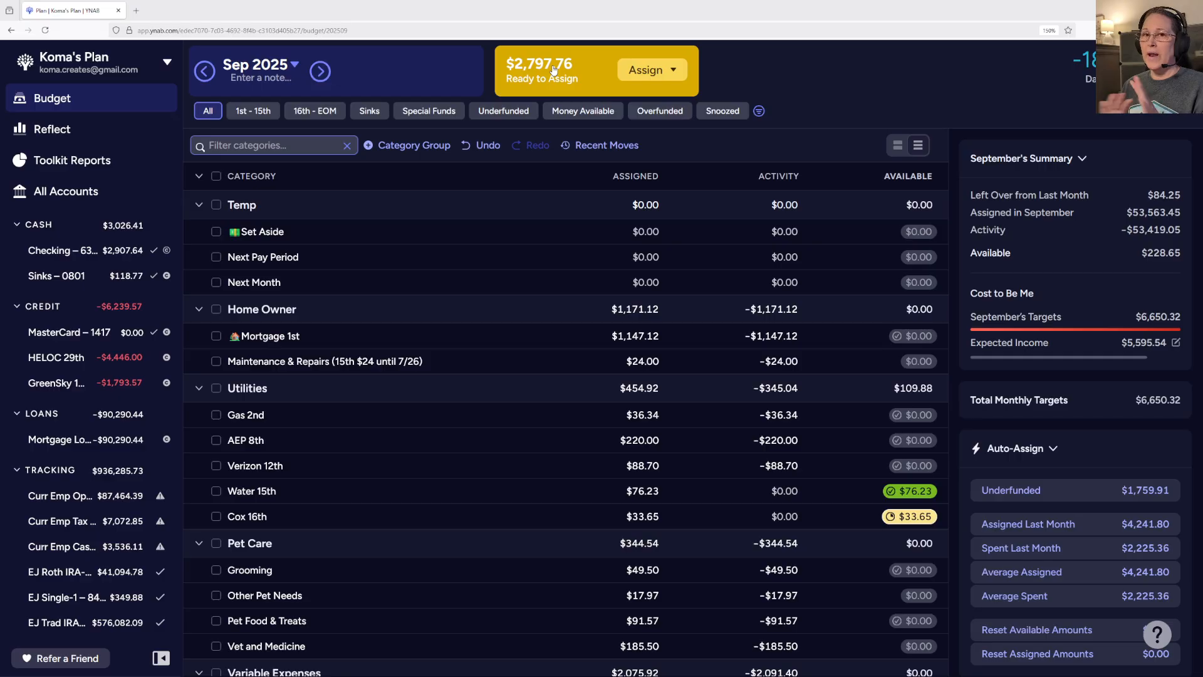
{"action": "scroll", "coordinate": [430, 356], "scroll_direction": "down", "scroll_amount": 15}
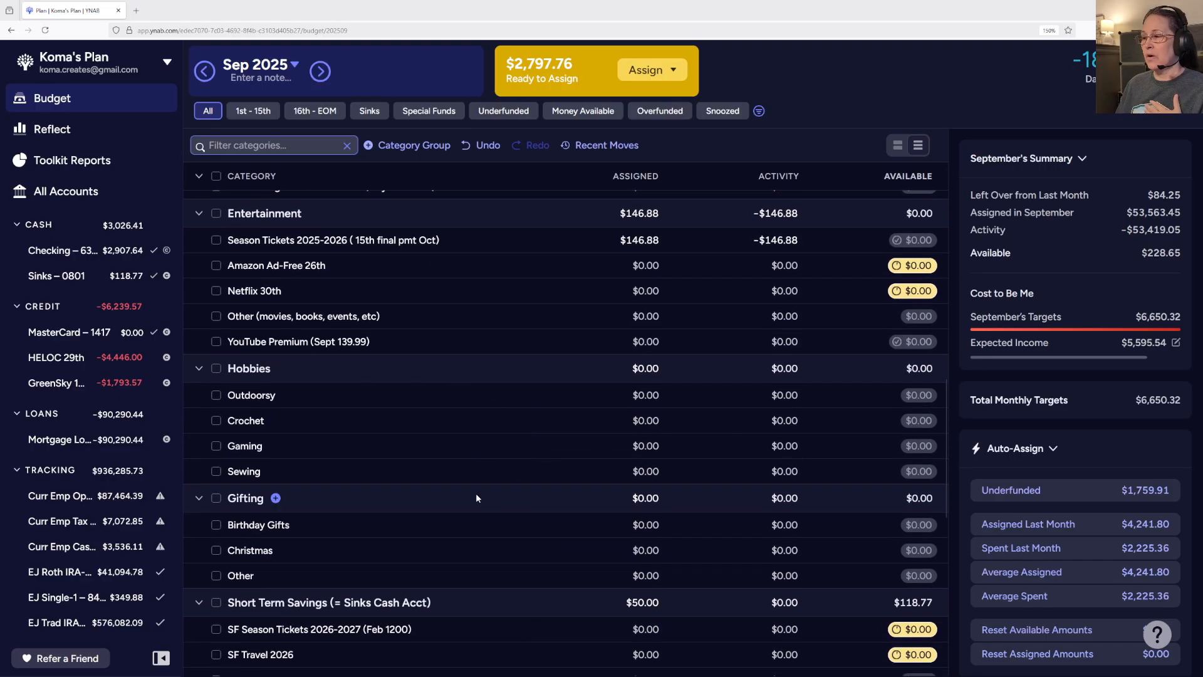
{"action": "scroll", "coordinate": [473, 494], "scroll_direction": "down", "scroll_amount": 8}
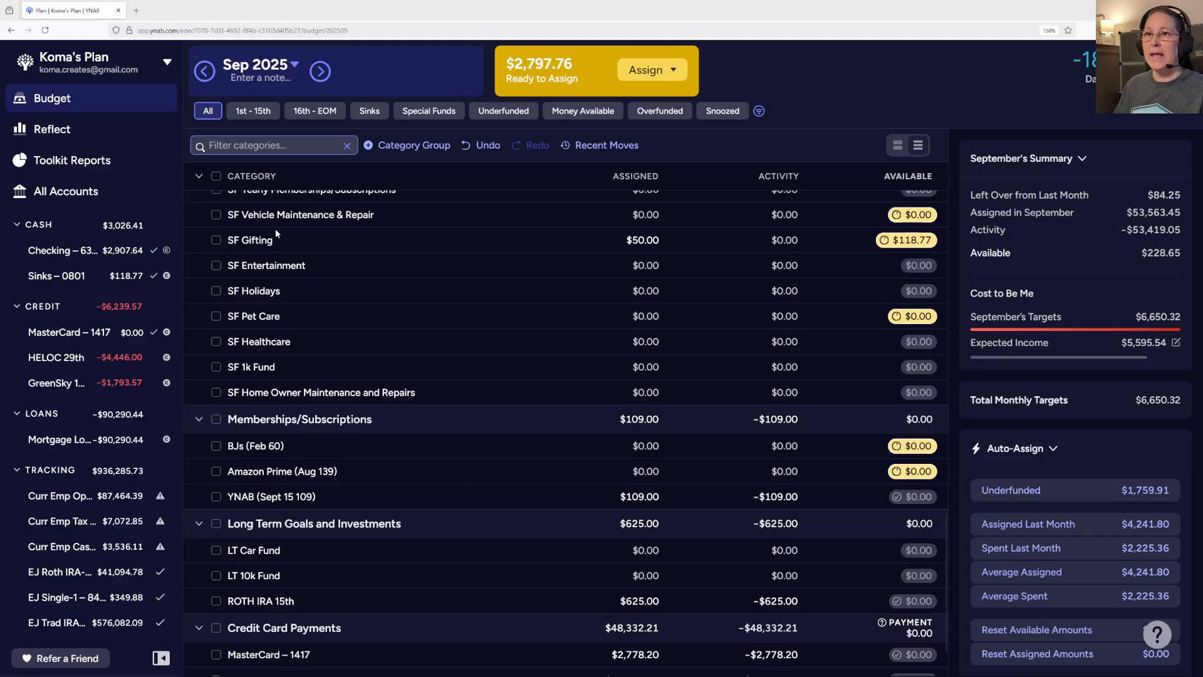
{"action": "left_click", "coordinate": [198, 178]}
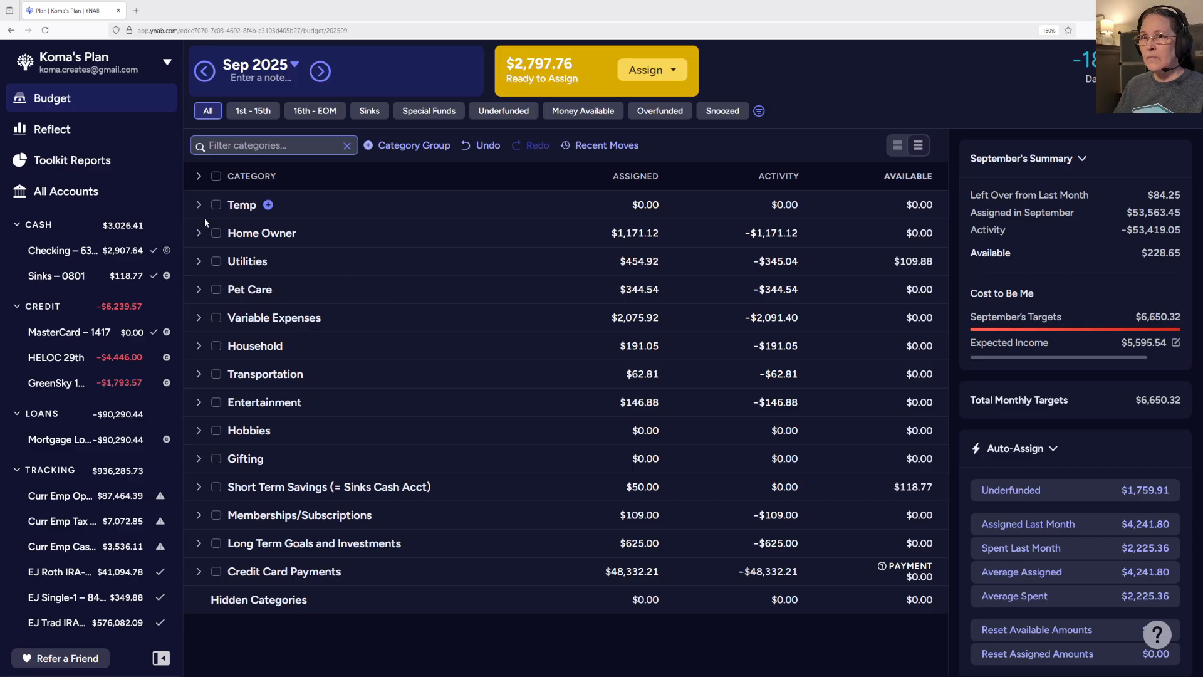
{"action": "left_click", "coordinate": [198, 234]}
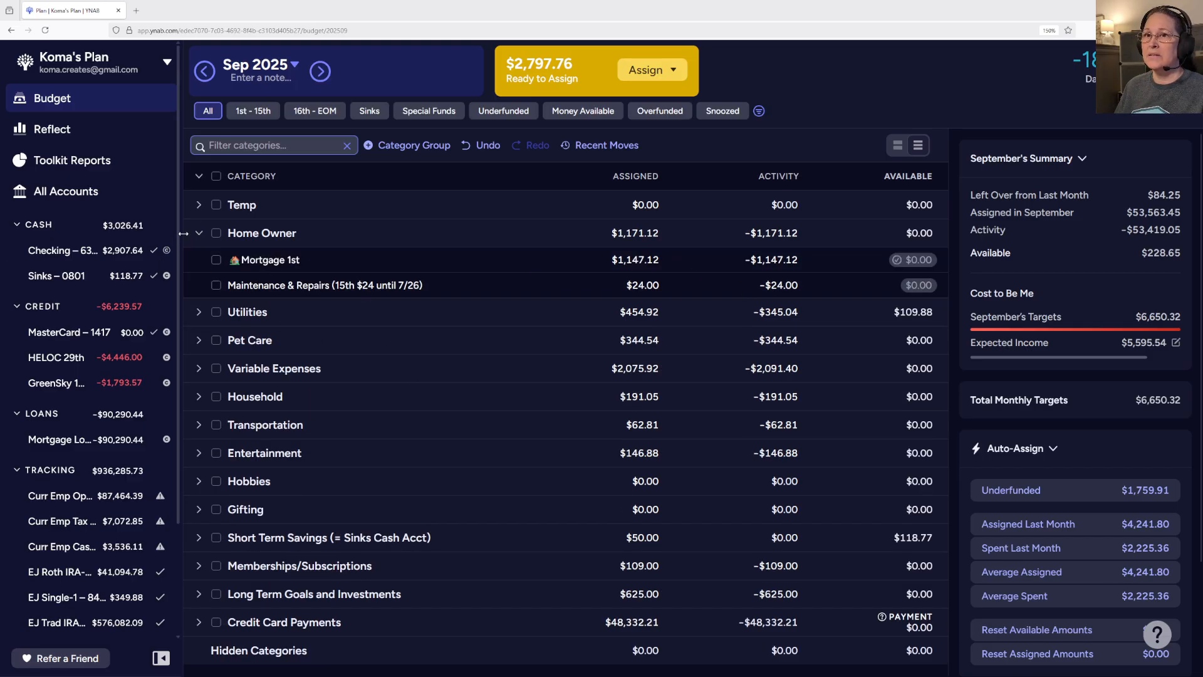
{"action": "left_click", "coordinate": [199, 234]}
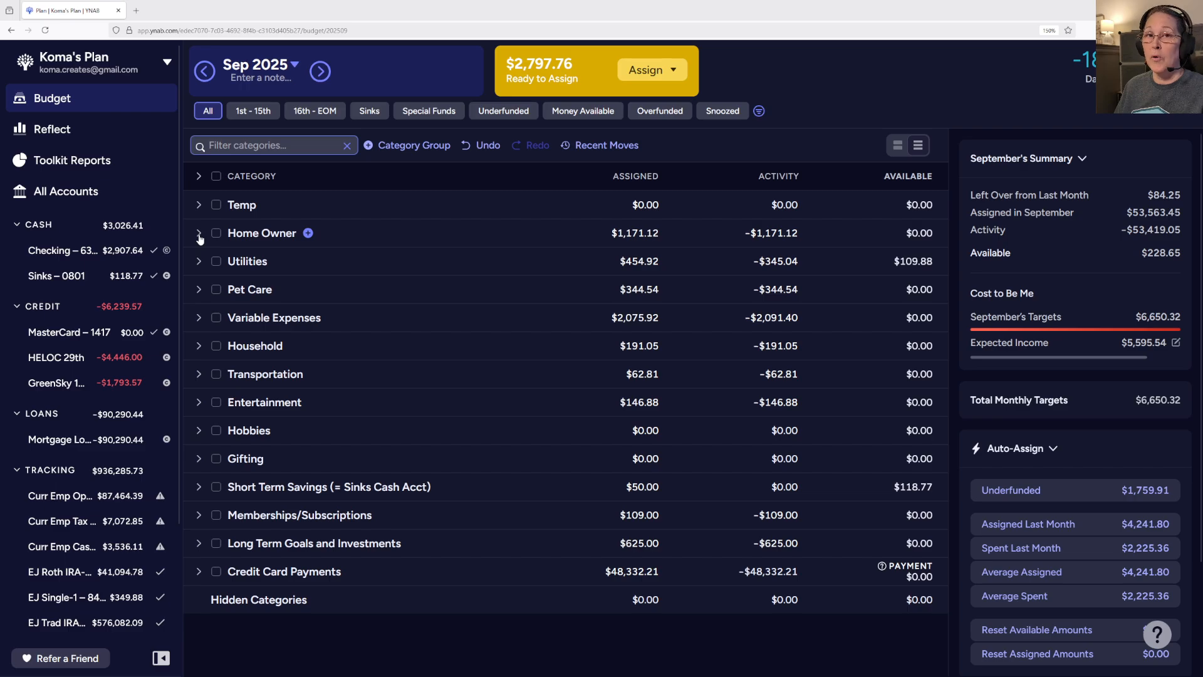
Step: Set the assigned amount of the Cox 16th category in Utilities to $120
{"action": "left_click", "coordinate": [199, 263]}
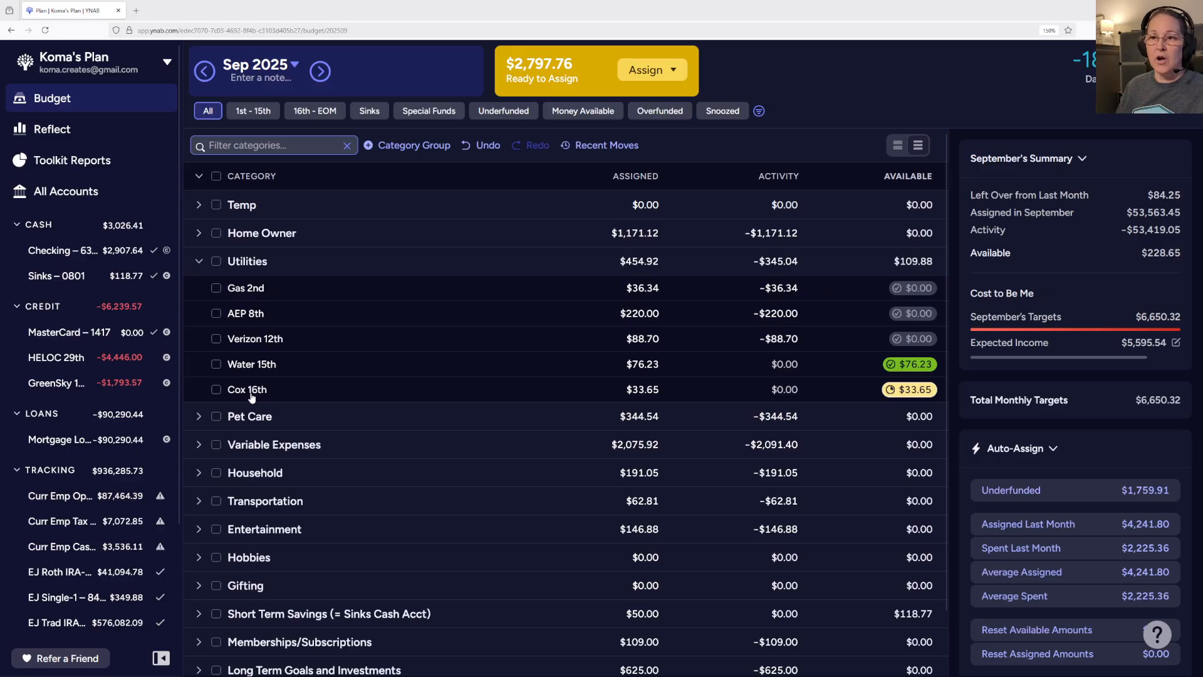
{"action": "left_click", "coordinate": [643, 393]}
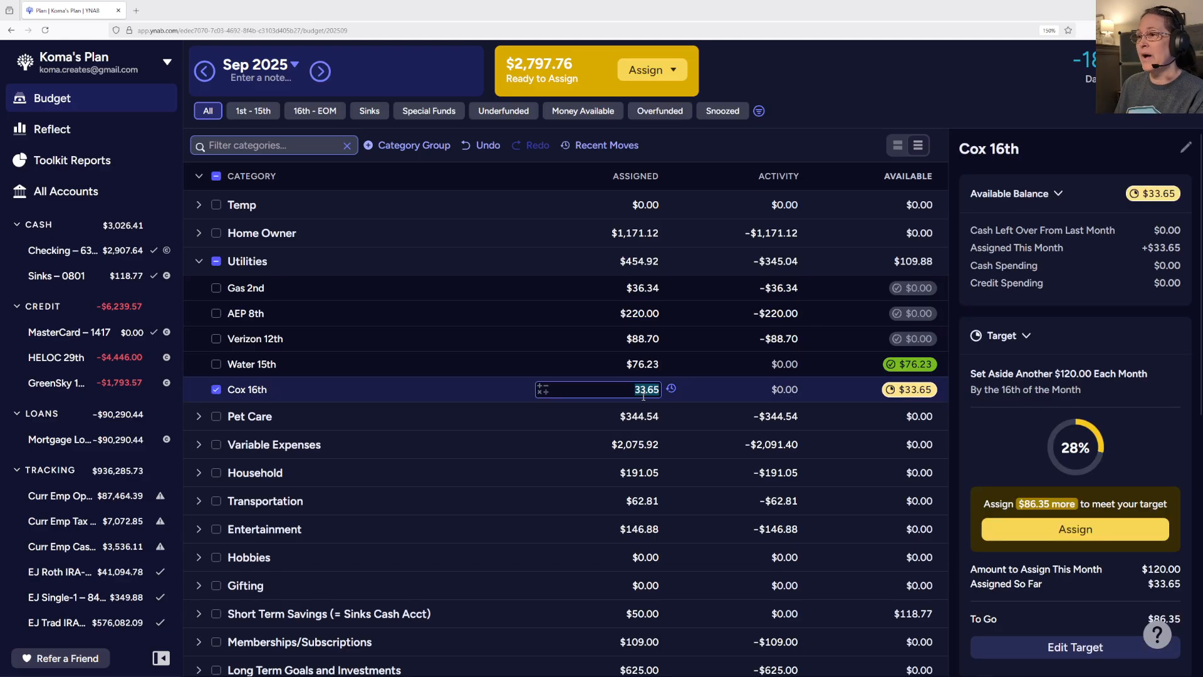
{"action": "type", "text": "6"}
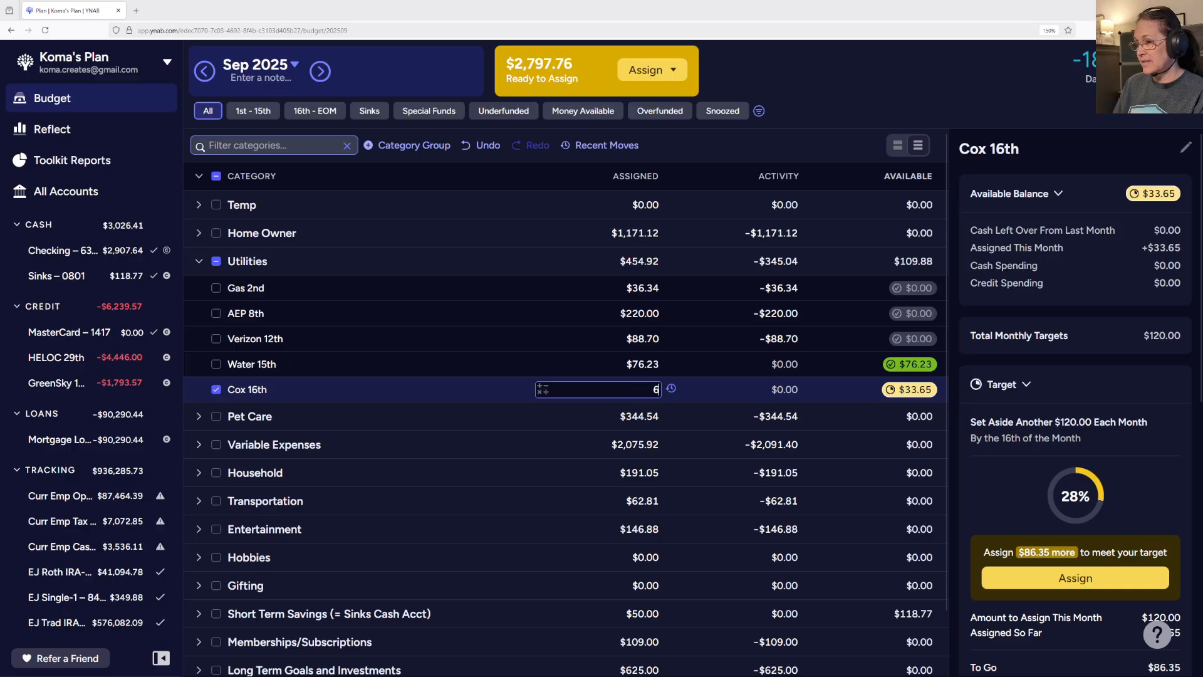
{"action": "key", "text": "BackSpace"}
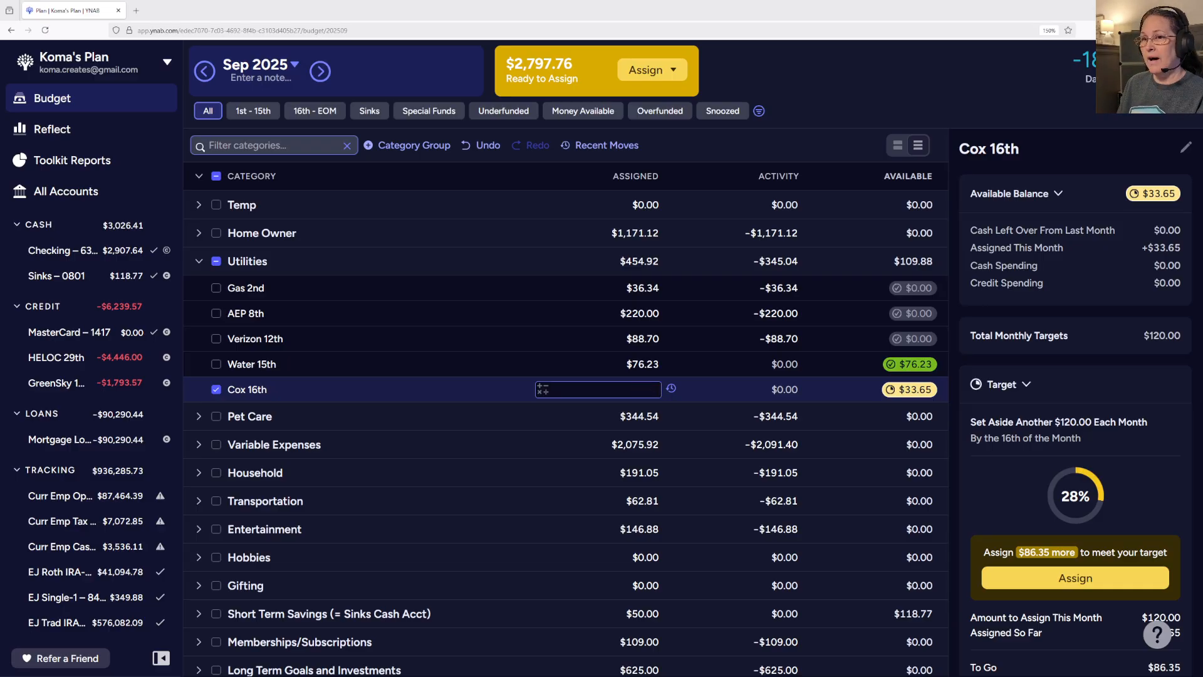
{"action": "type", "text": "120"}
{"action": "key", "text": "Return"}
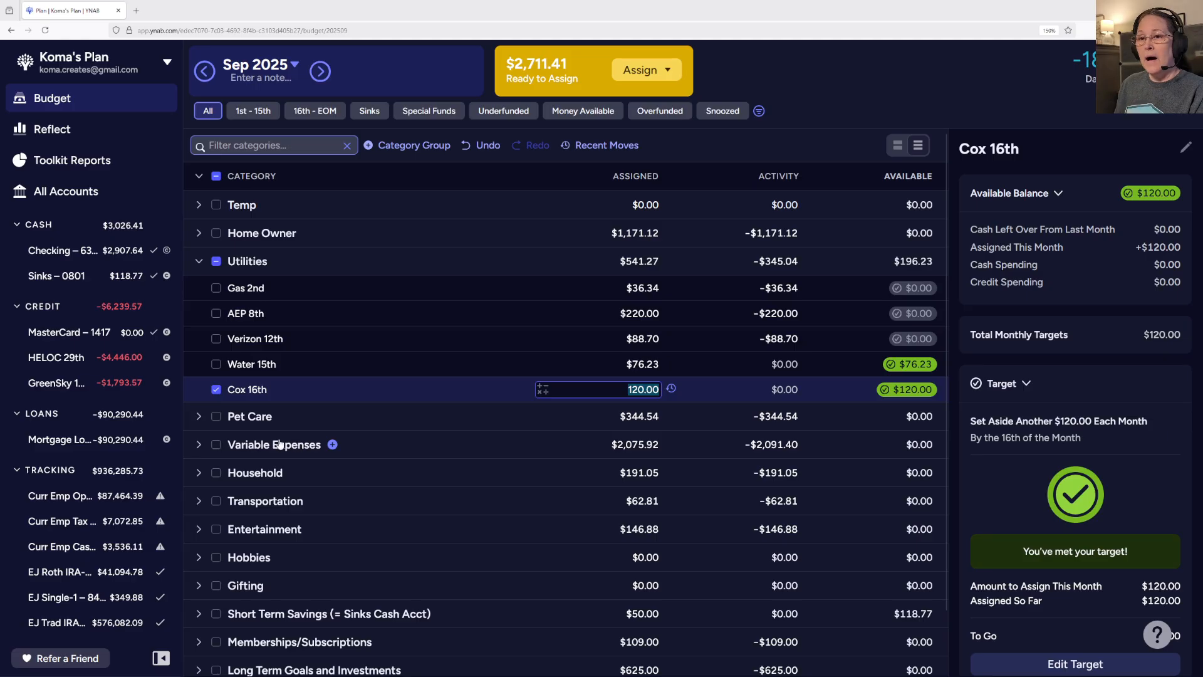
{"action": "left_click", "coordinate": [199, 261]}
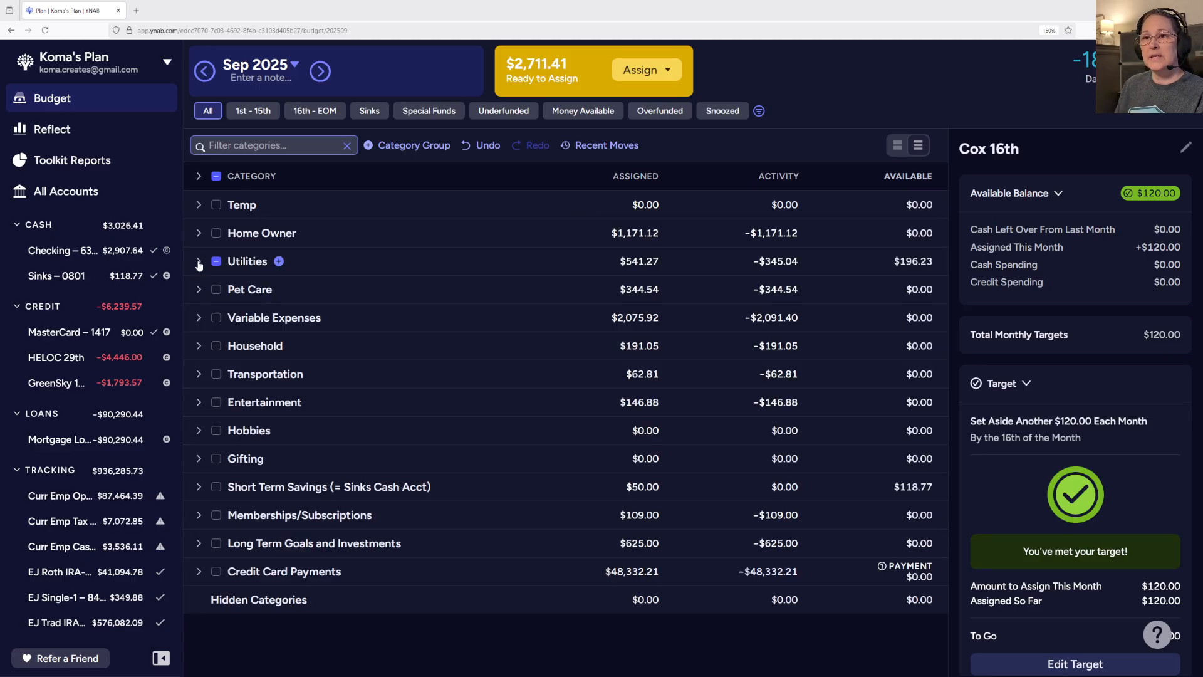
Step: Review the assigned amounts in the Pet Care group, including Grooming and Vet and Medicine
{"action": "left_click", "coordinate": [198, 290]}
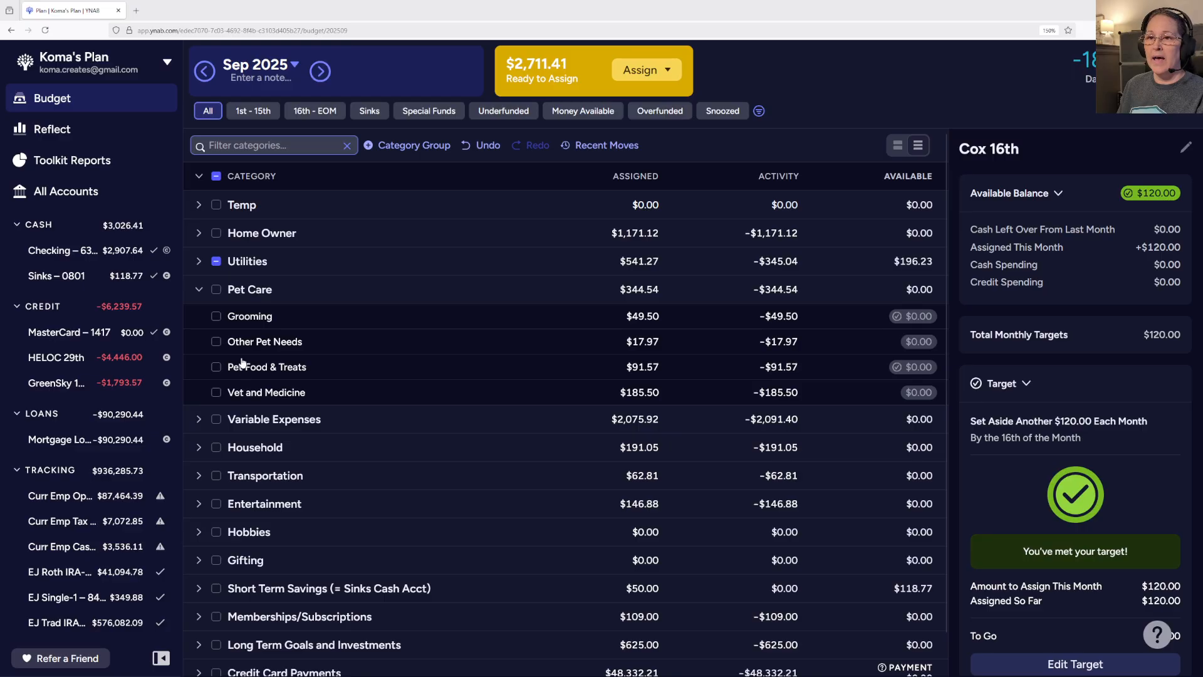
{"action": "left_click", "coordinate": [622, 318]}
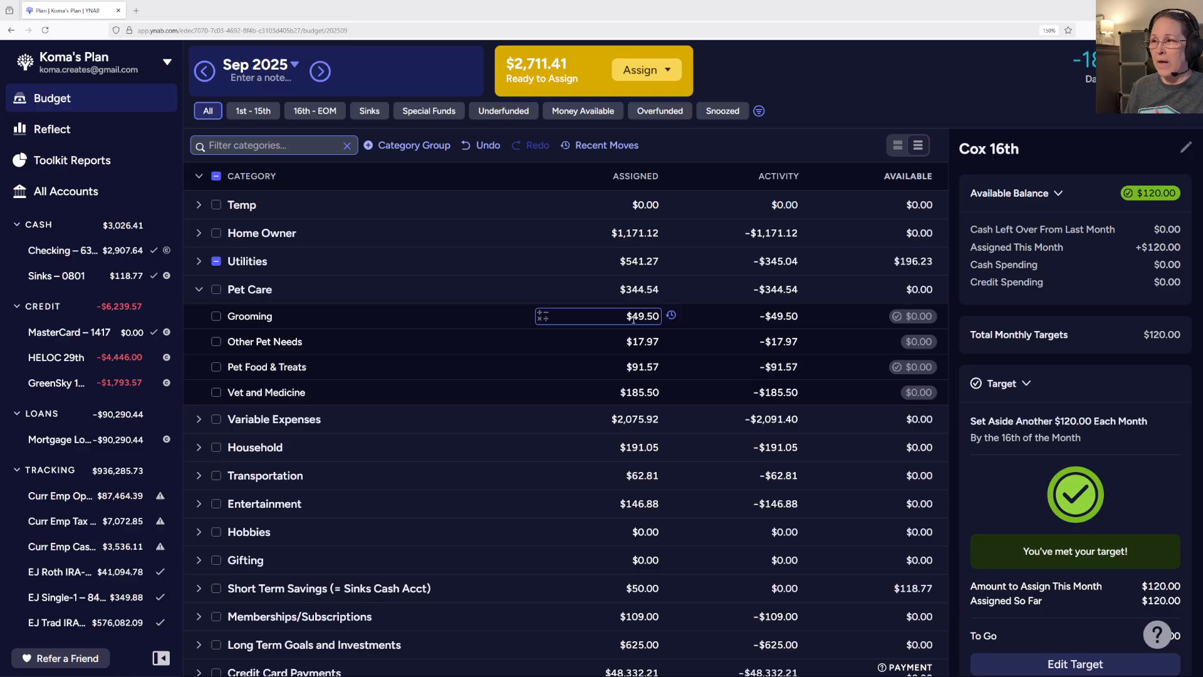
{"action": "key", "text": "Escape"}
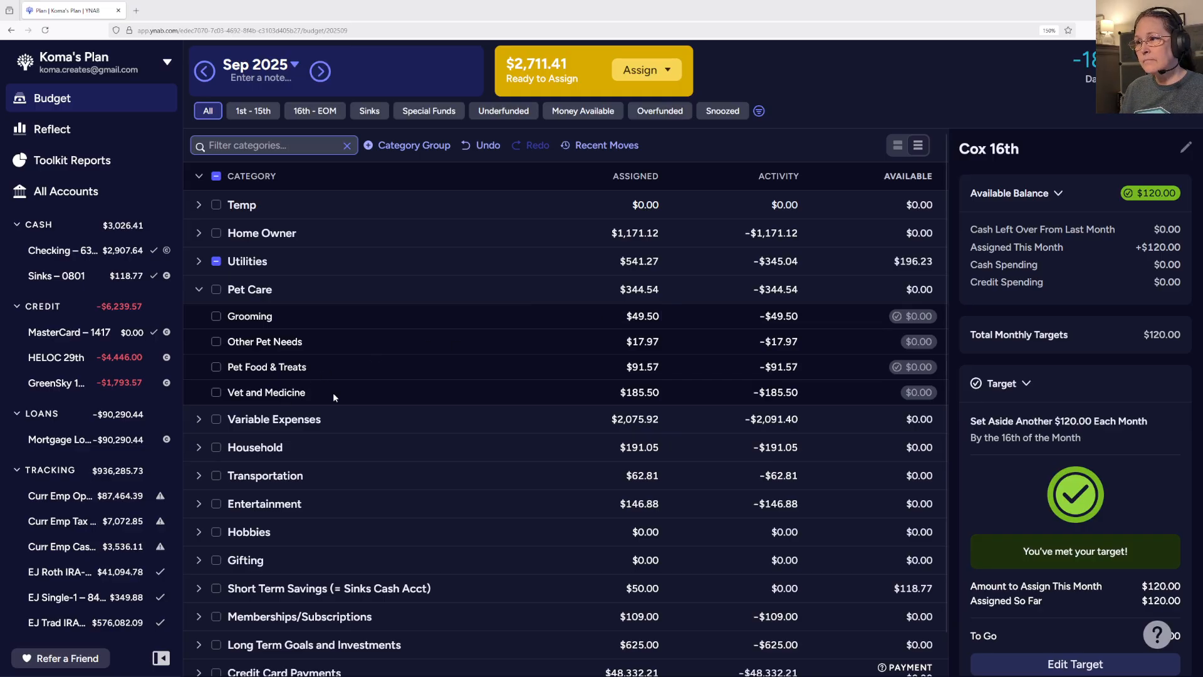
{"action": "left_click", "coordinate": [627, 392]}
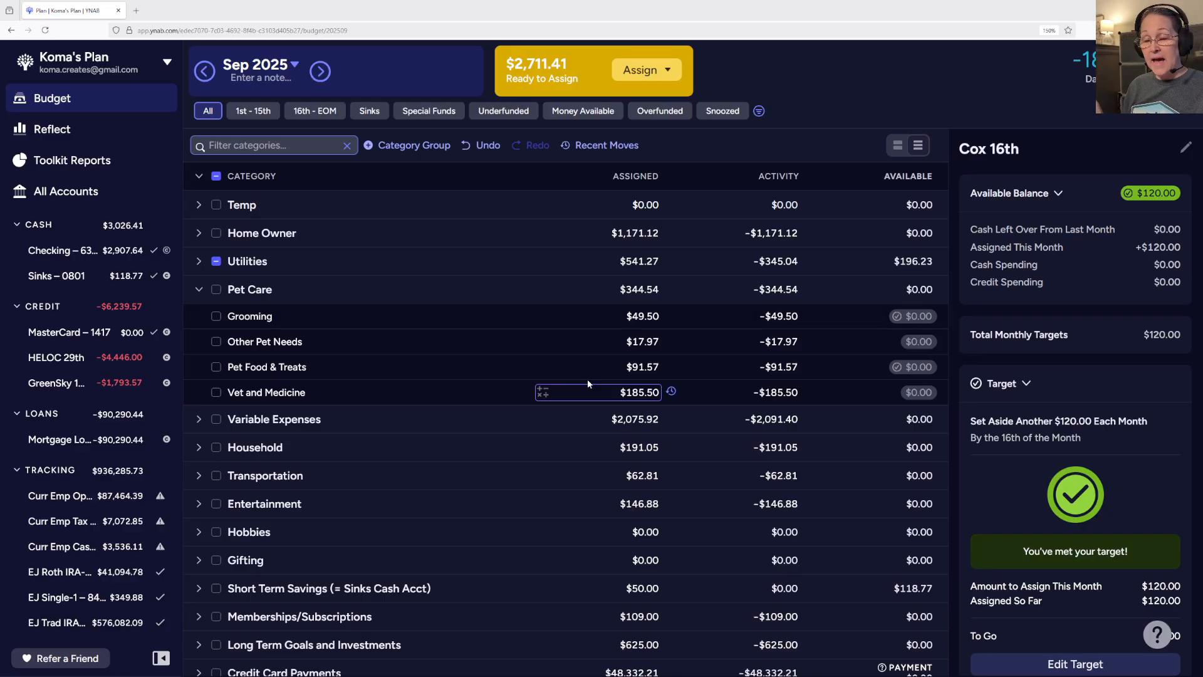
{"action": "left_click", "coordinate": [198, 289]}
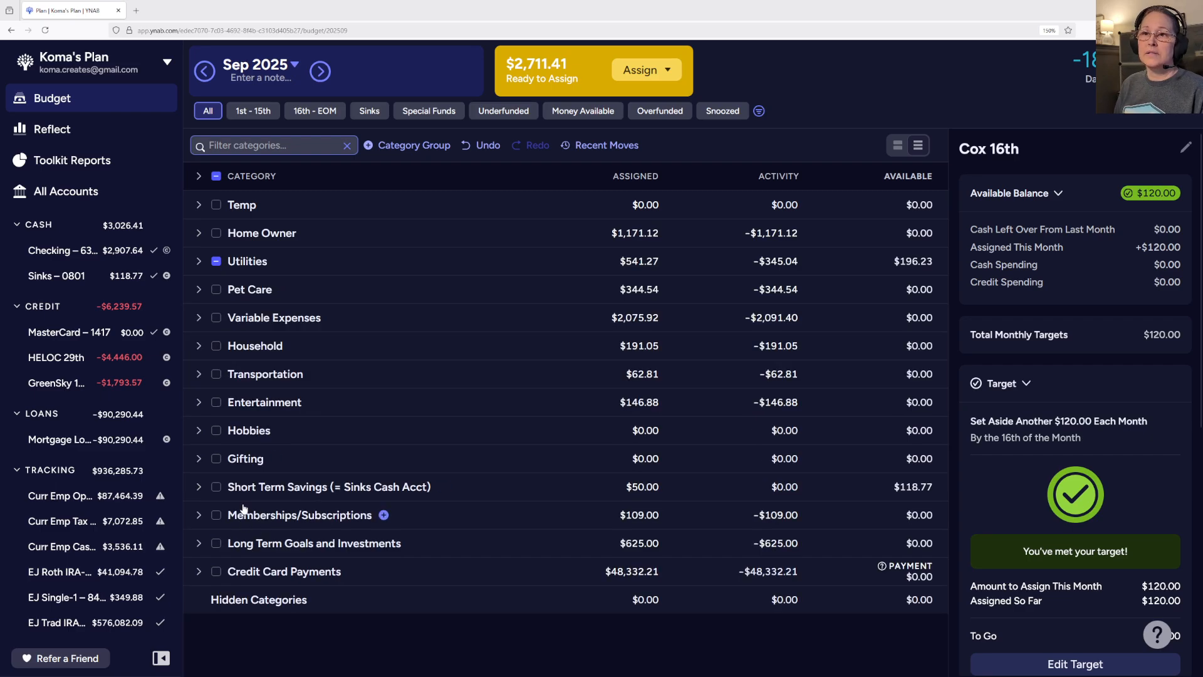
Step: Add $250 to the assigned amount of the Food category in Variable Expenses
{"action": "left_click", "coordinate": [199, 317]}
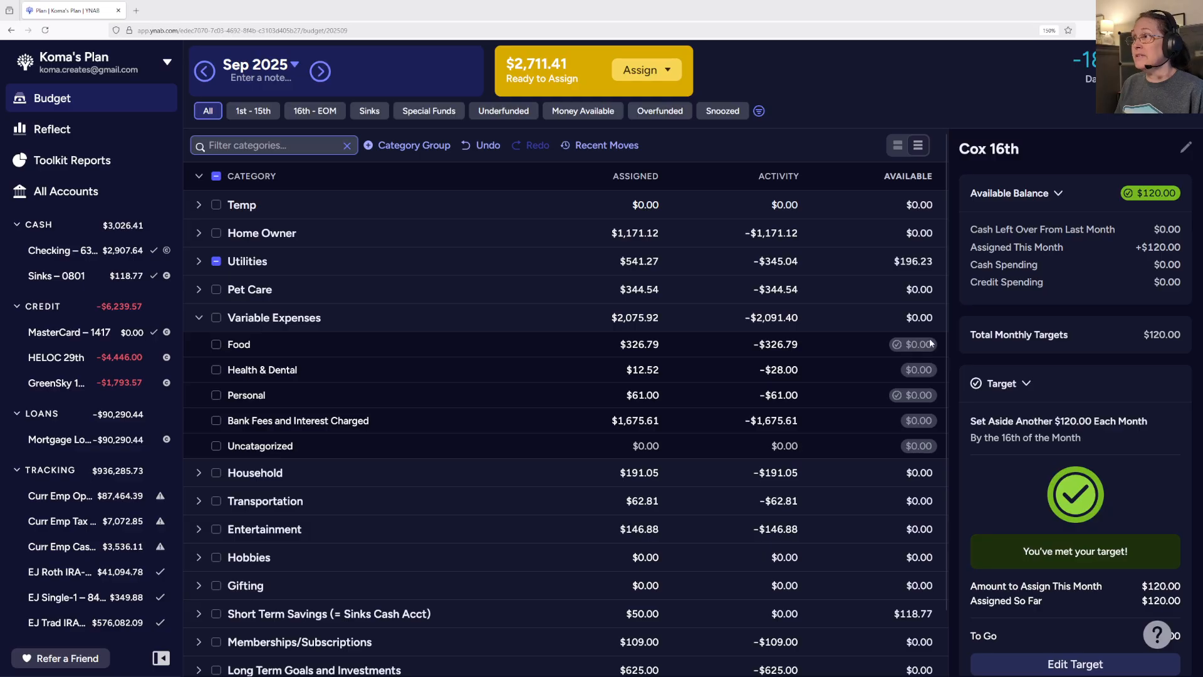
{"action": "left_click", "coordinate": [645, 345]}
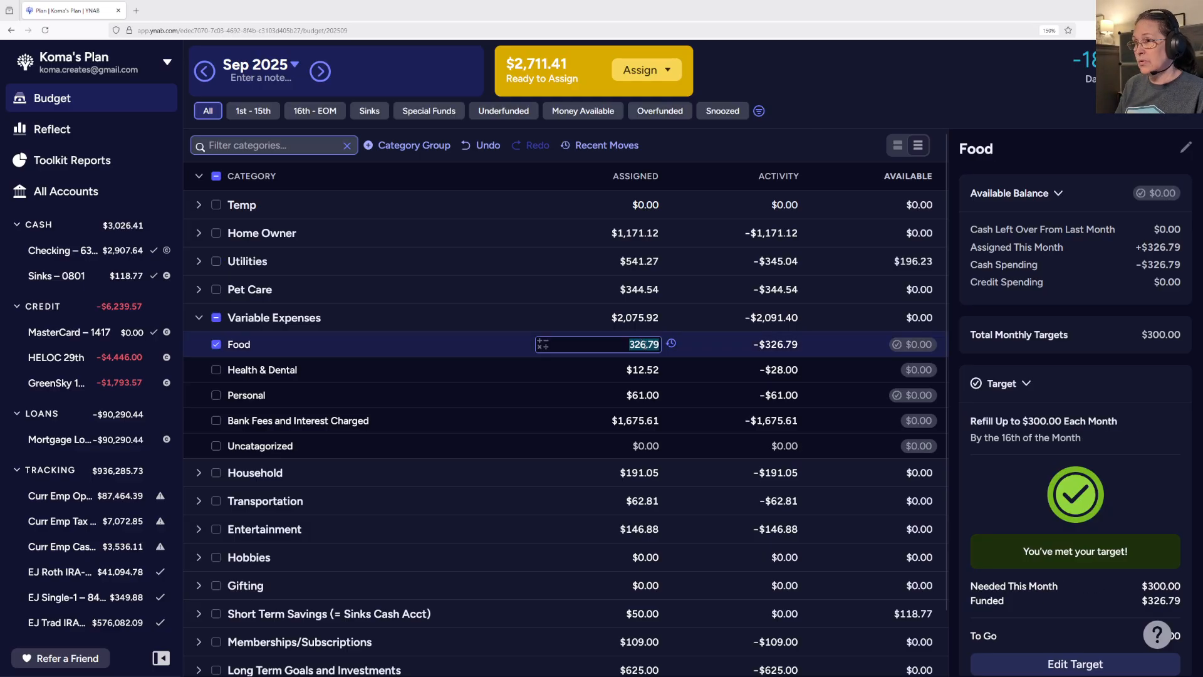
{"action": "type", "text": "+"}
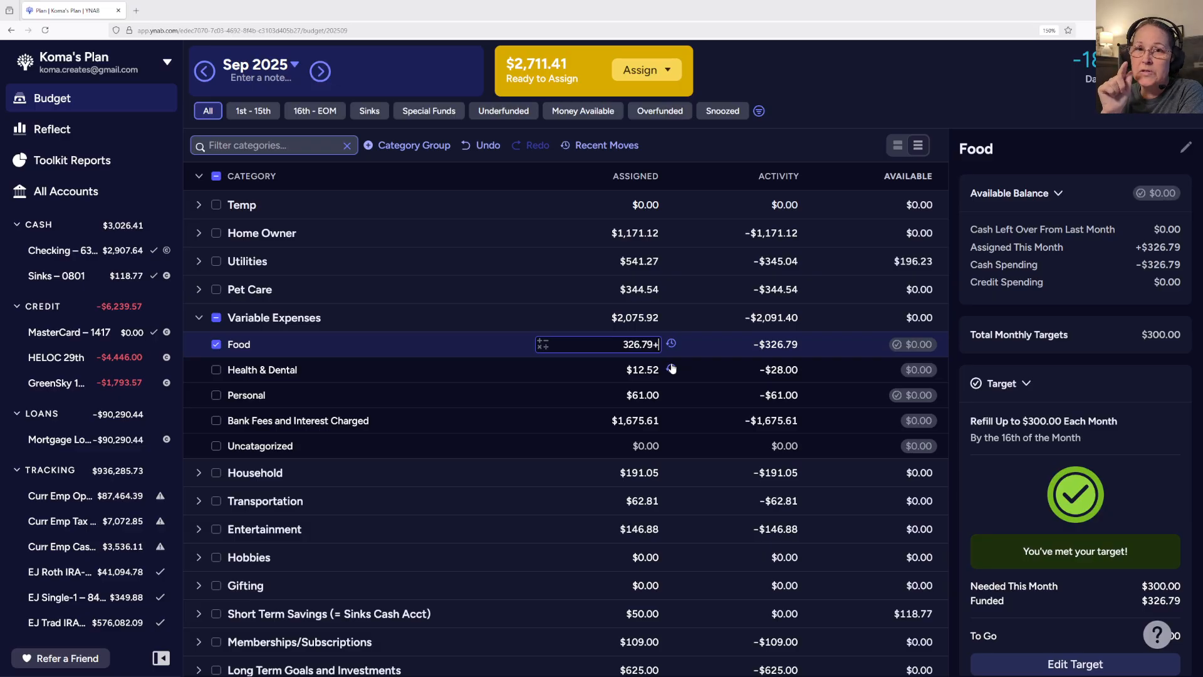
{"action": "type", "text": "250"}
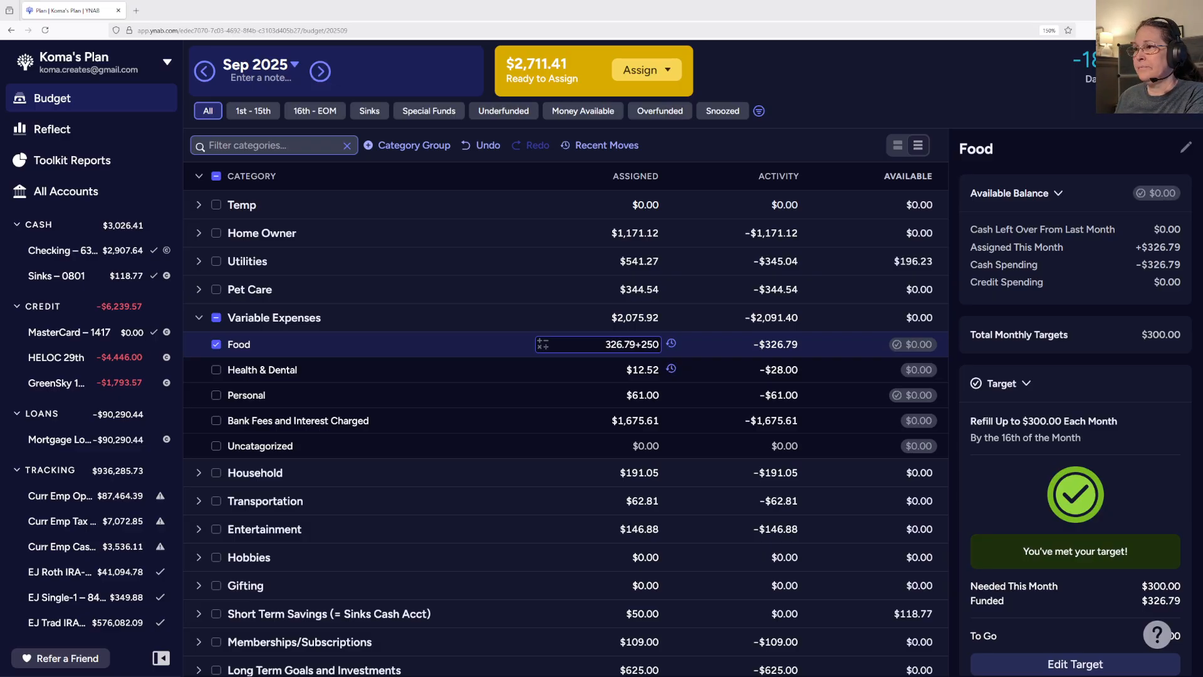
{"action": "key", "text": "Return"}
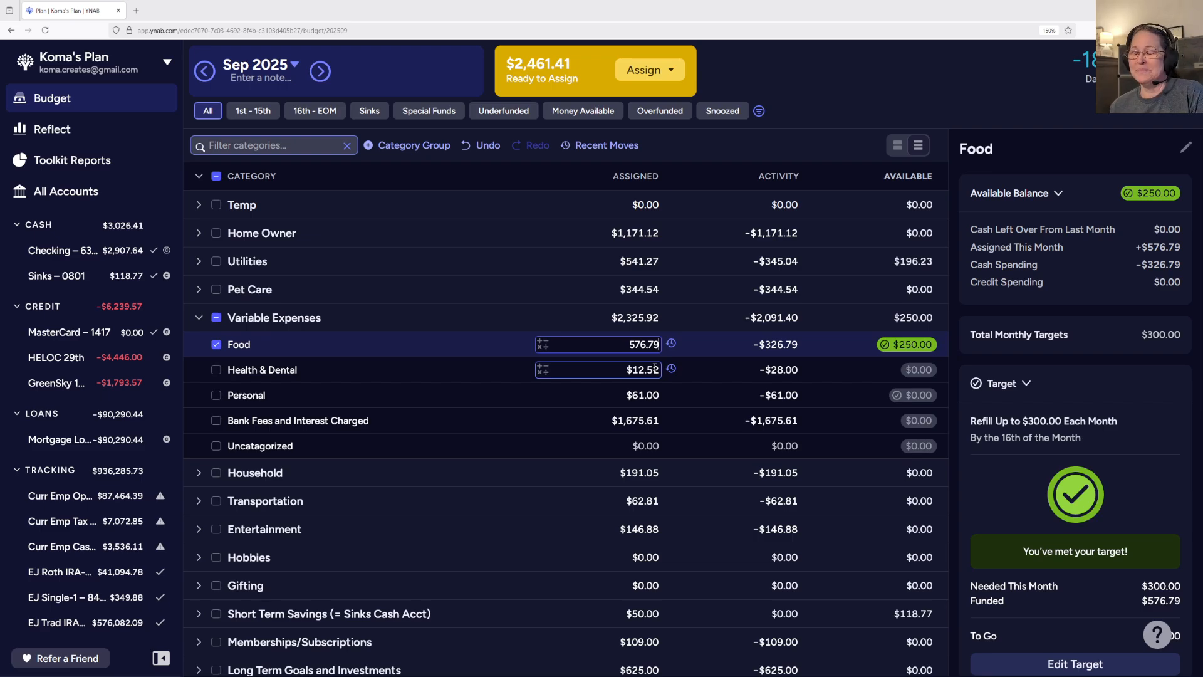
{"action": "left_click", "coordinate": [215, 344]}
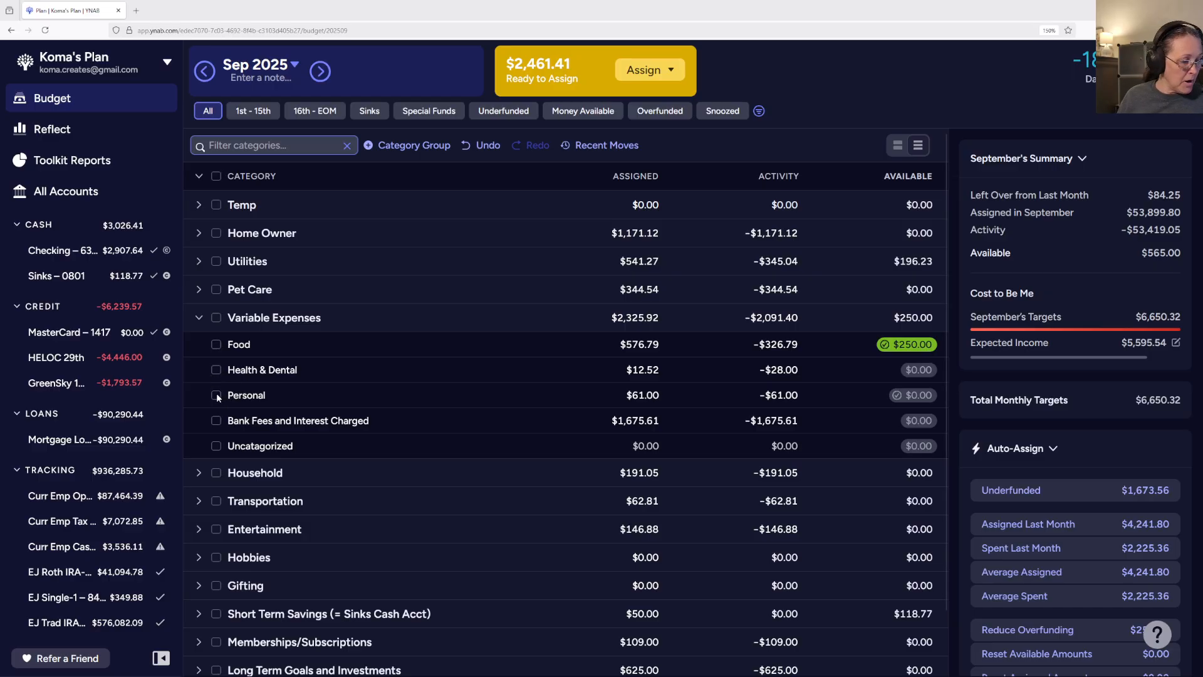
Step: Add $20 to the assigned amount of the Personal category and collapse the Variable Expenses group
{"action": "left_click", "coordinate": [654, 395]}
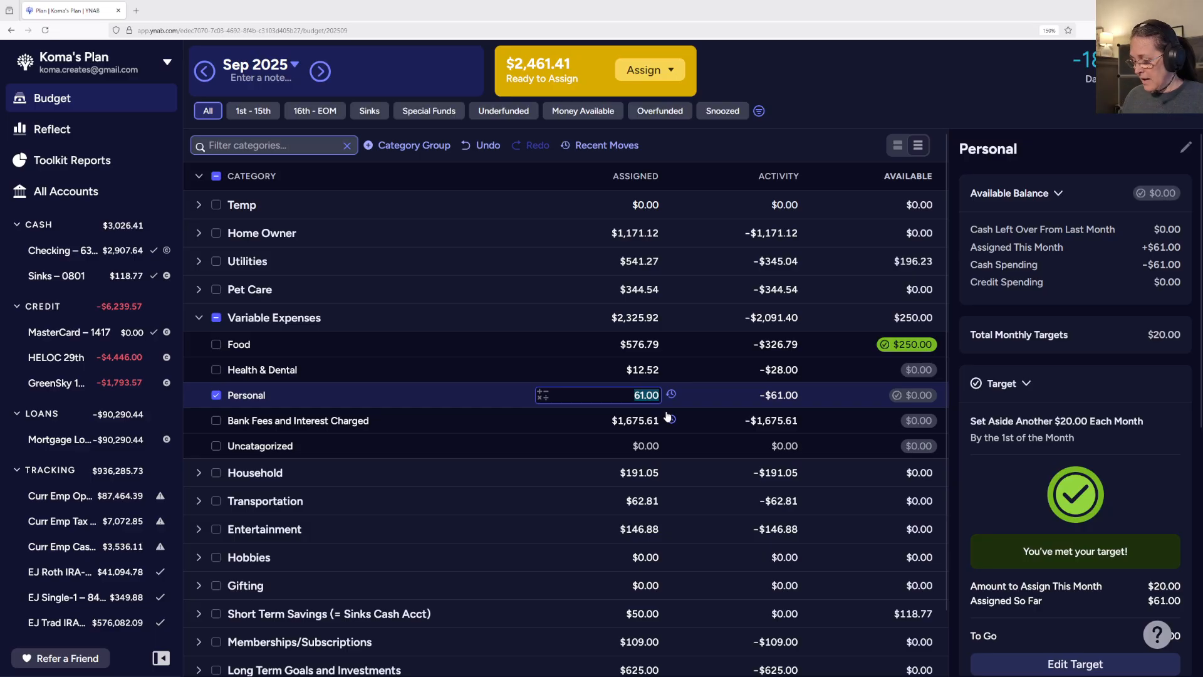
{"action": "key", "text": "Right"}
{"action": "type", "text": "20"}
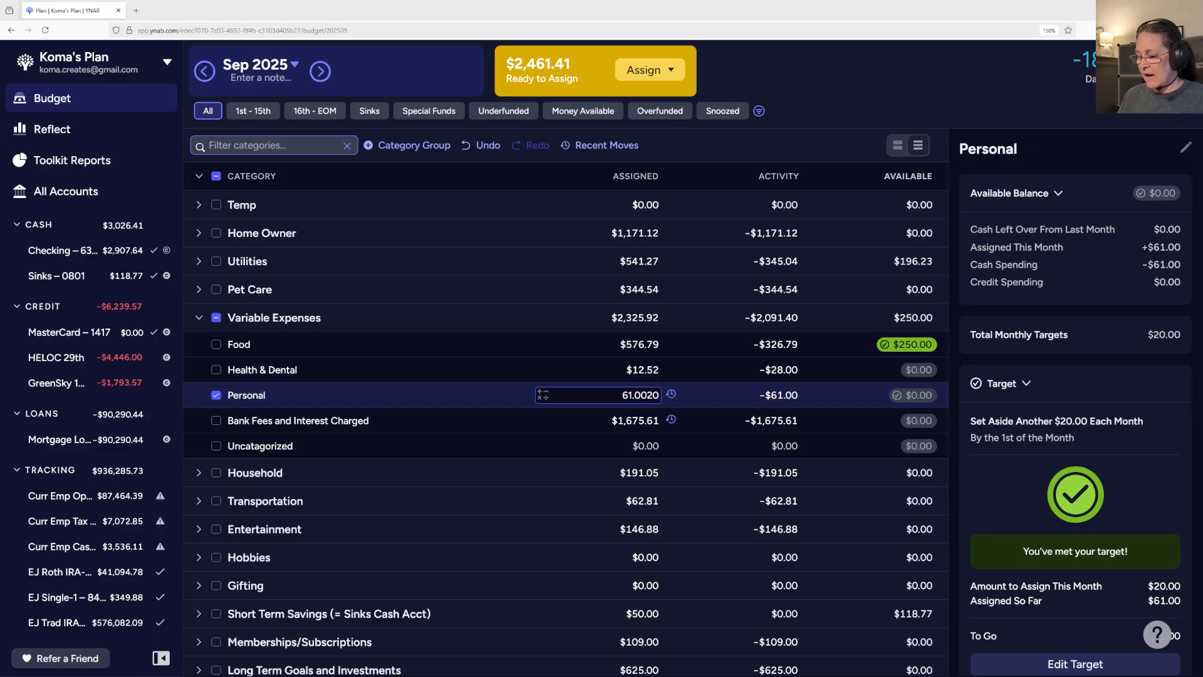
{"action": "key", "text": "BackSpace"}
{"action": "key", "text": "BackSpace"}
{"action": "type", "text": "+20"}
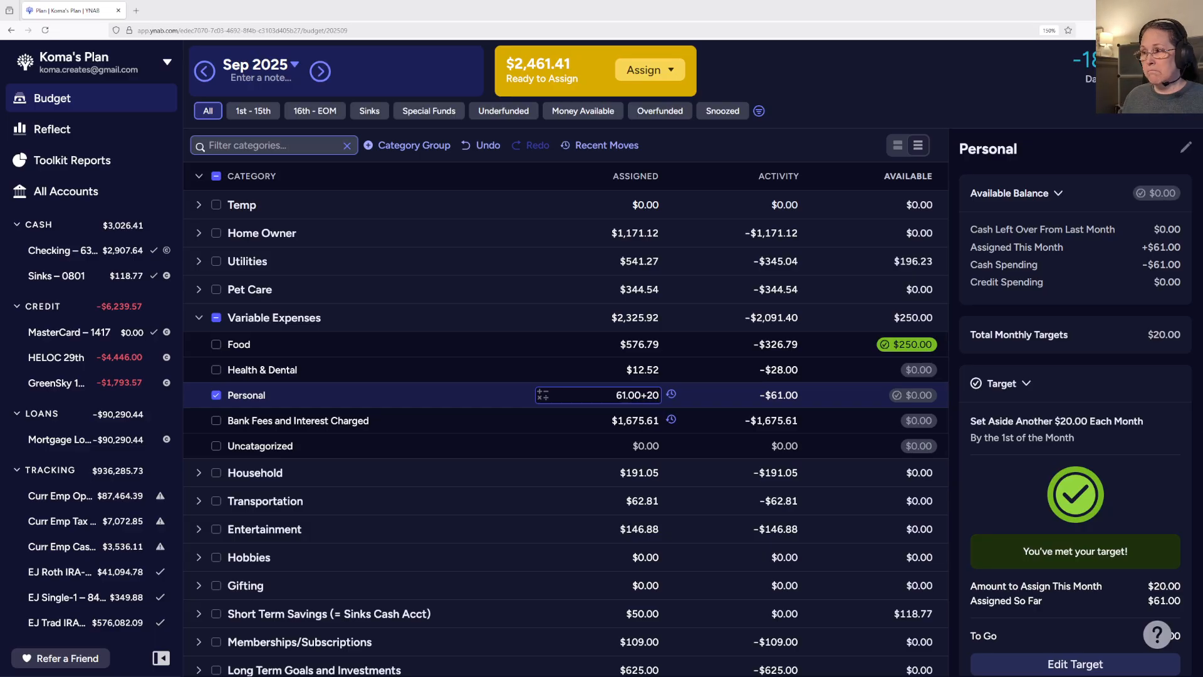
{"action": "key", "text": "Return"}
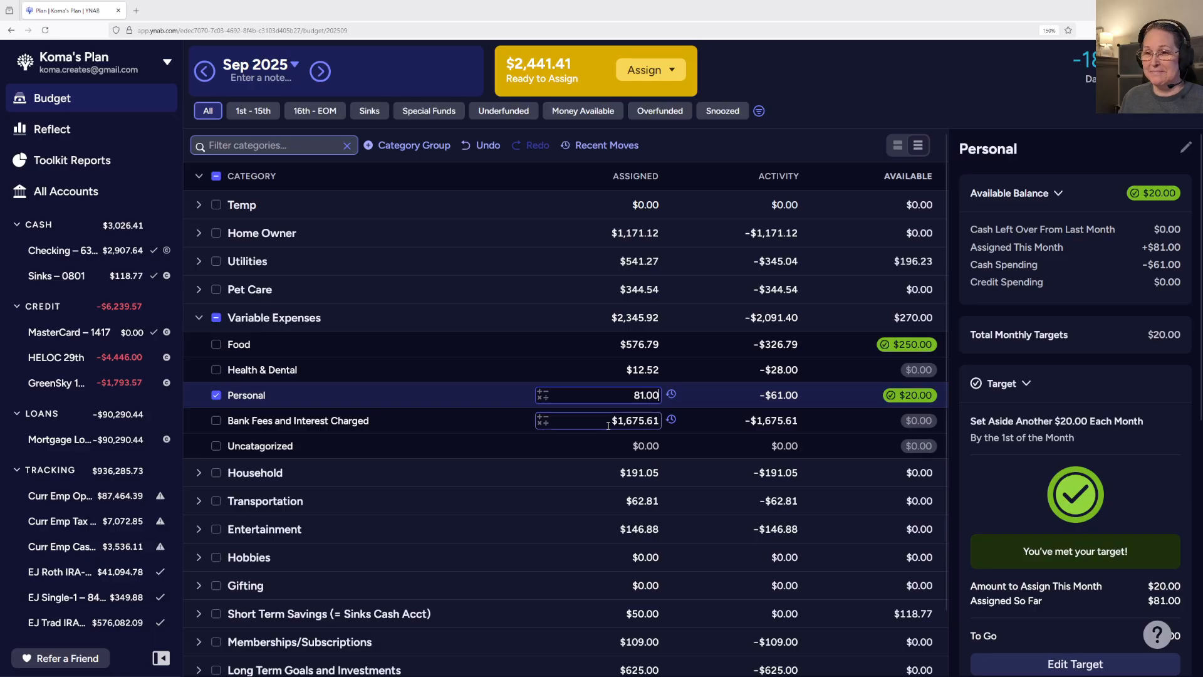
{"action": "left_click", "coordinate": [217, 395]}
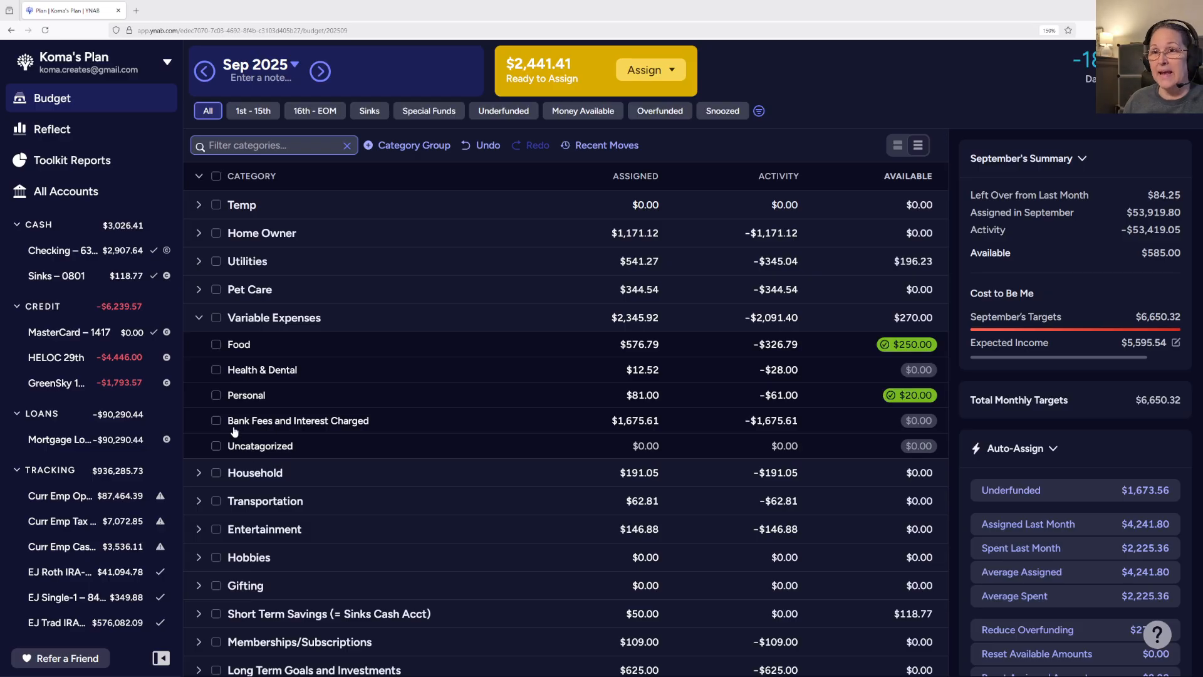
{"action": "left_click", "coordinate": [198, 318]}
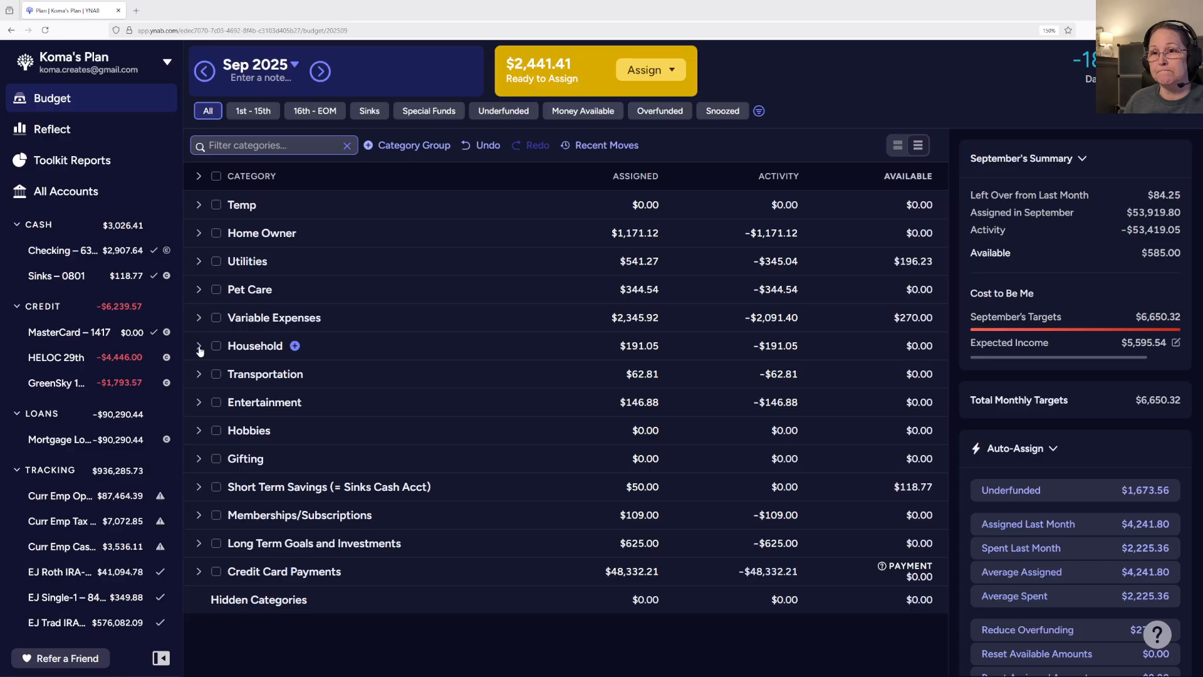
Step: Add $50 to the assigned amount of the Goods and Supplies category in Household and collapse the group
{"action": "left_click", "coordinate": [199, 347]}
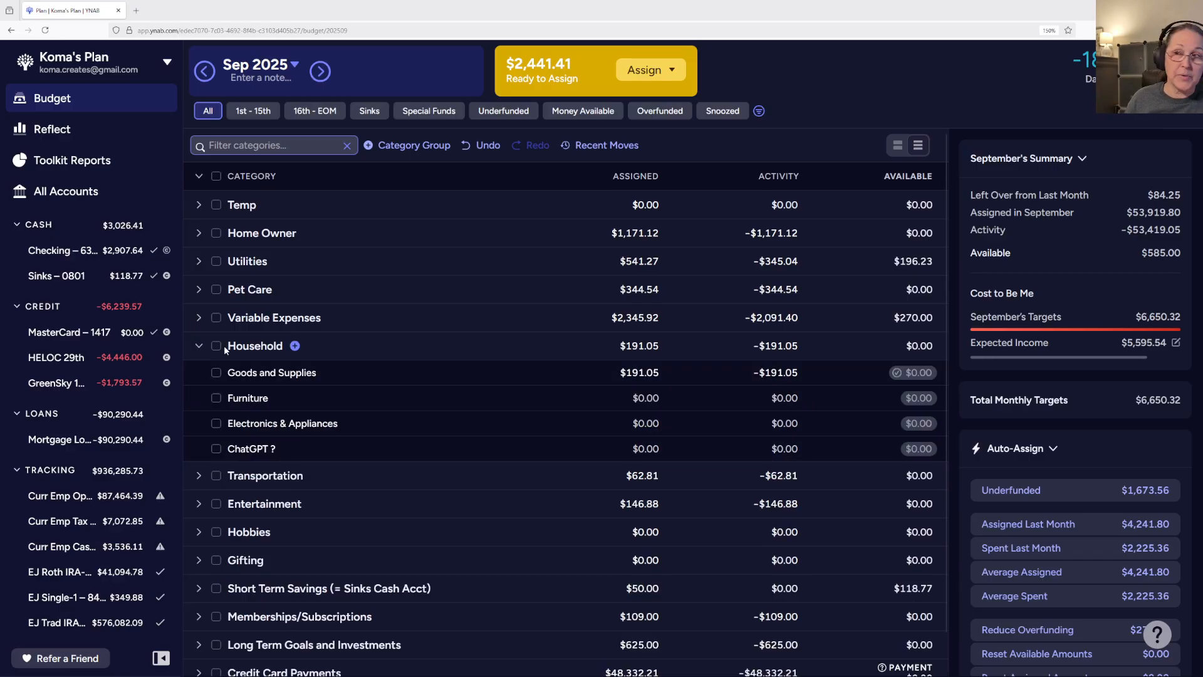
{"action": "left_click", "coordinate": [575, 375]}
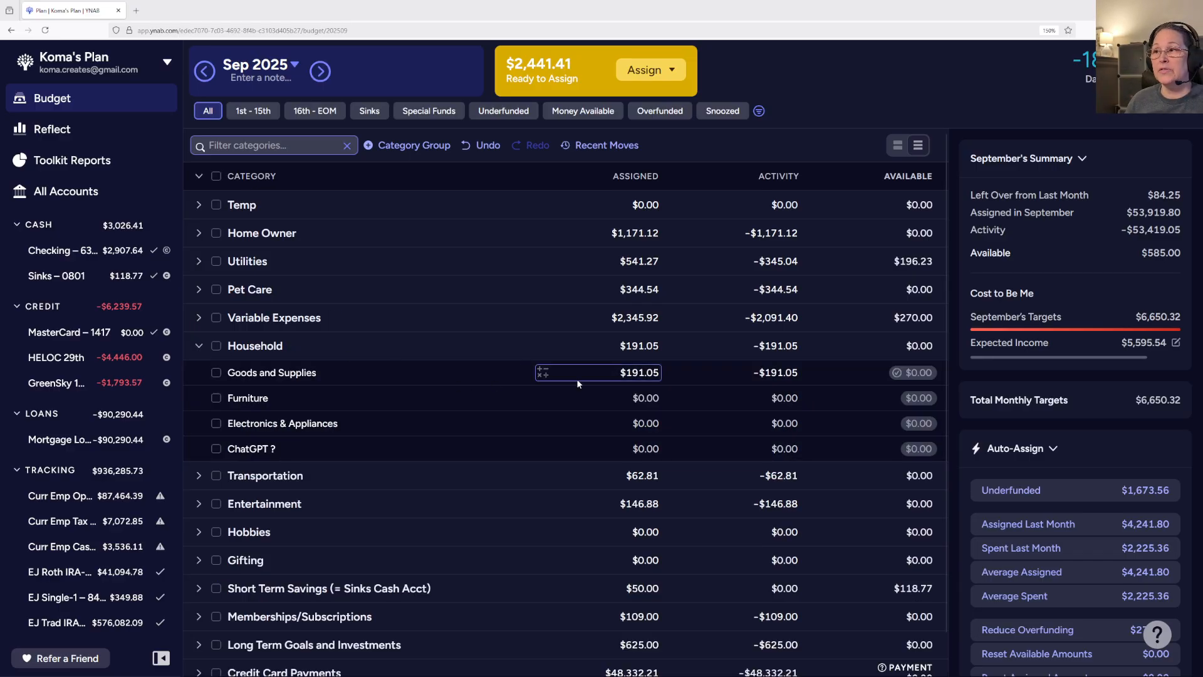
{"action": "left_click", "coordinate": [658, 372]}
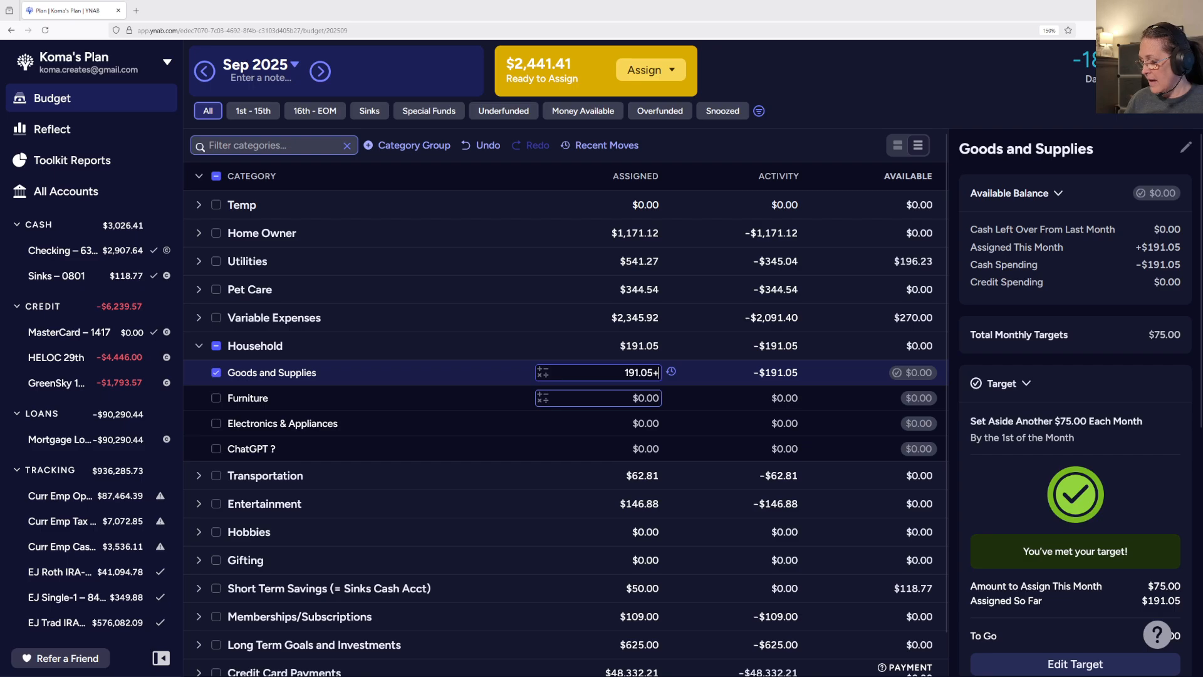
{"action": "key", "text": "End"}
{"action": "type", "text": "+50"}
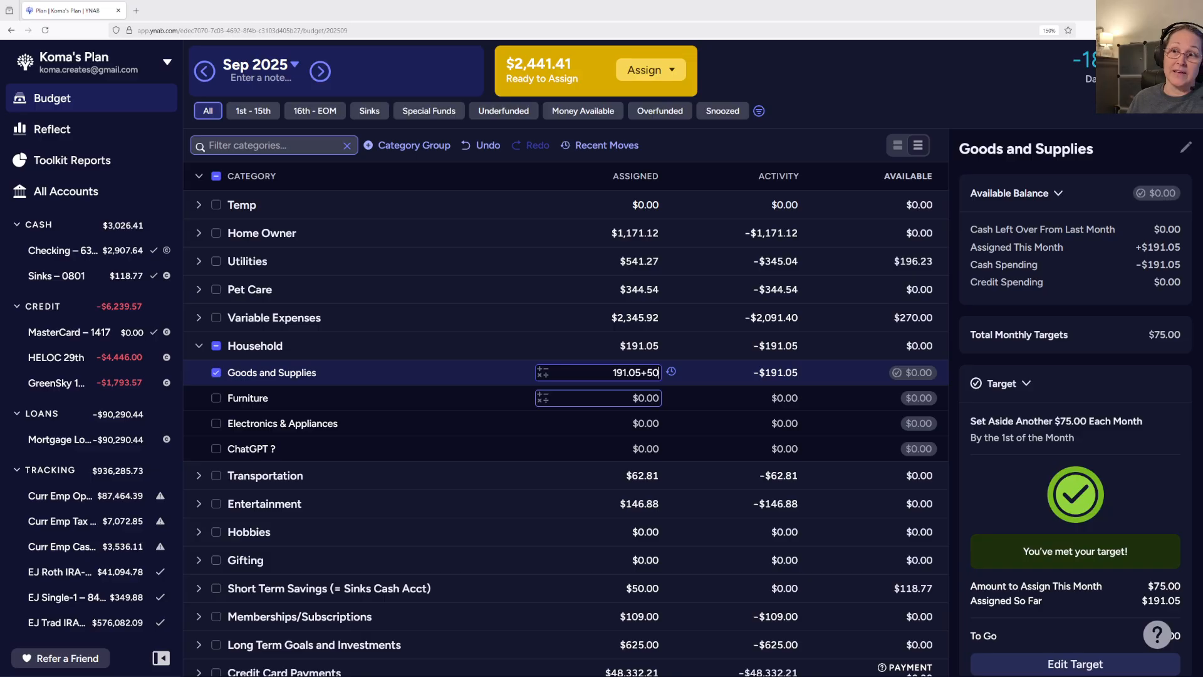
{"action": "key", "text": "Return"}
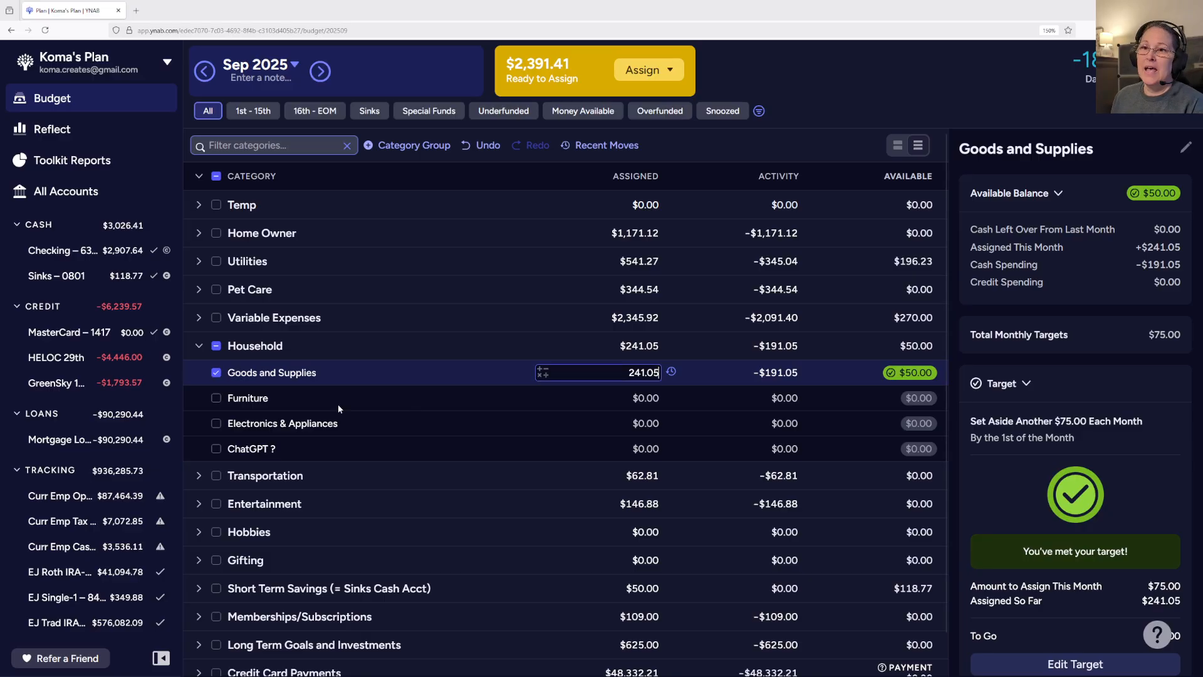
{"action": "left_click", "coordinate": [216, 372]}
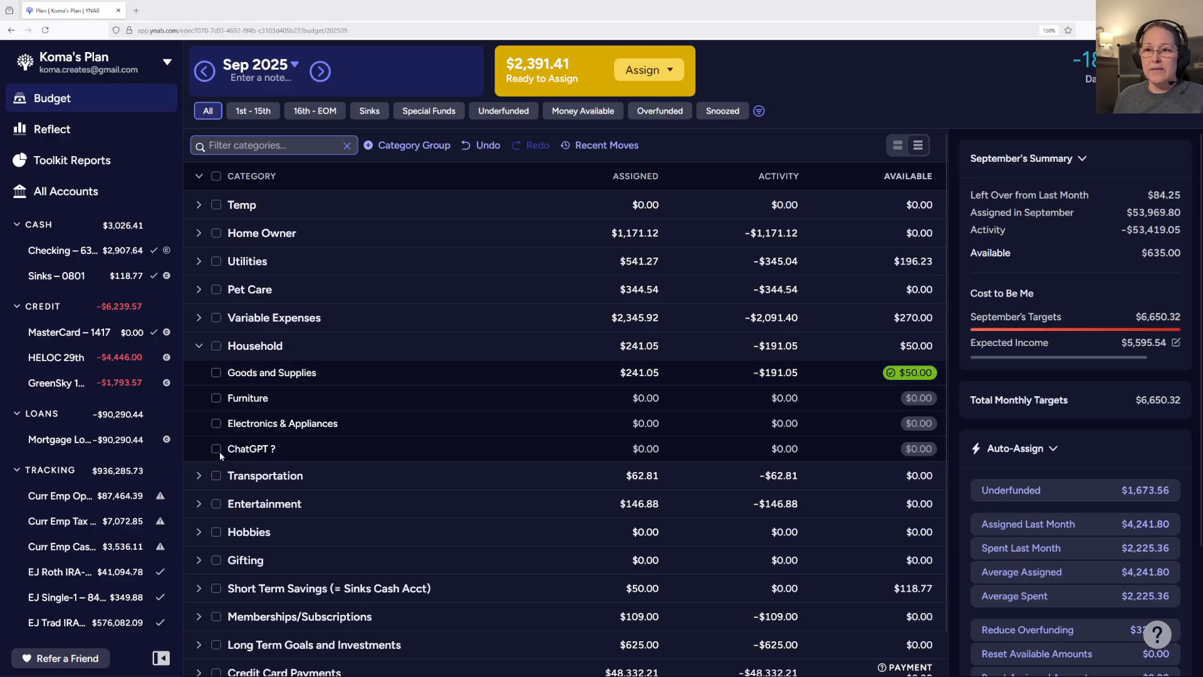
{"action": "left_click", "coordinate": [198, 348]}
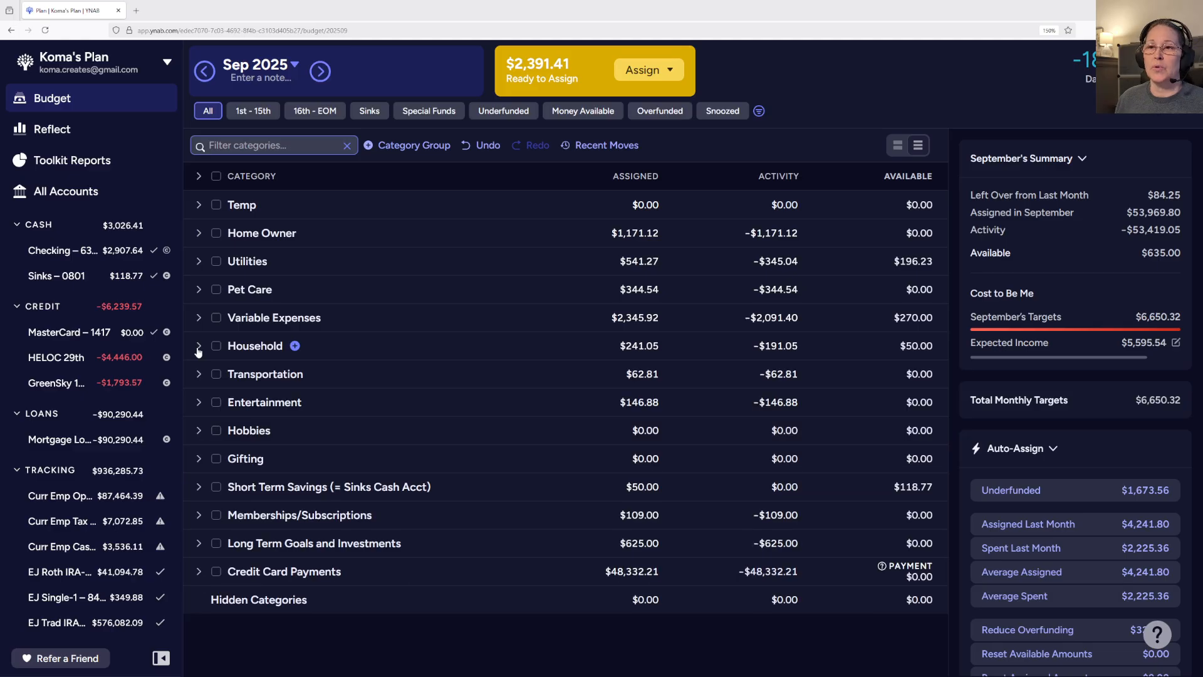
Step: Move the ChatGPT ? category from Household to the start of the Memberships/Subscriptions group and collapse Household
{"action": "left_click", "coordinate": [198, 347]}
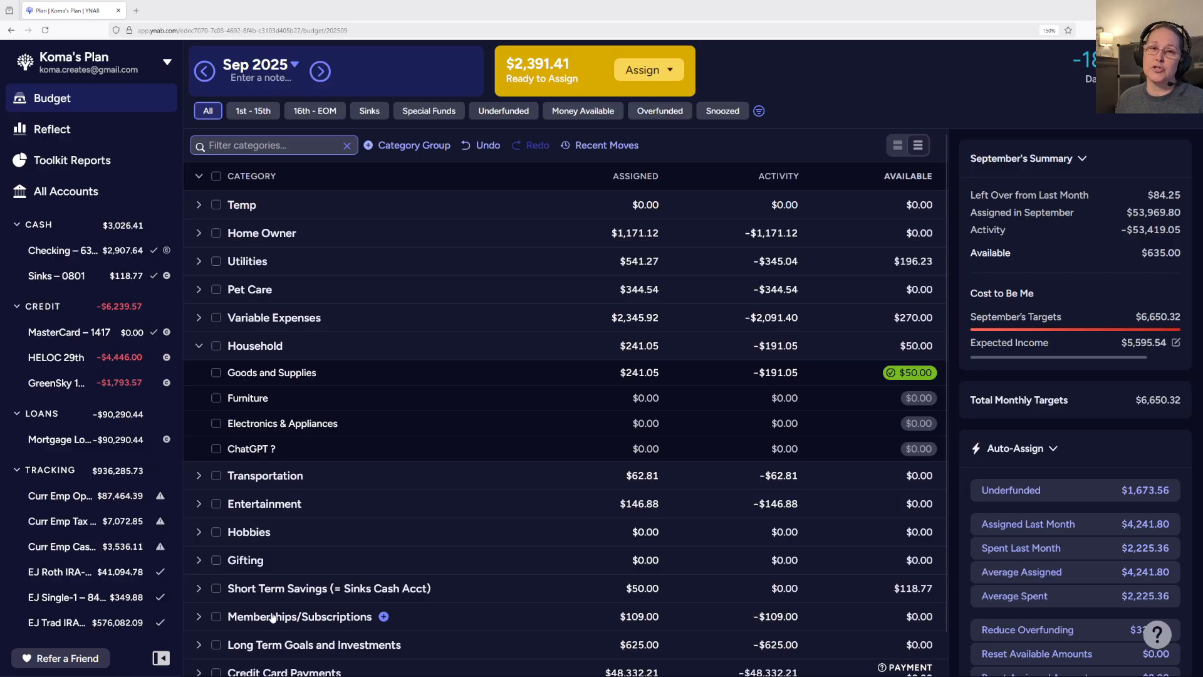
{"action": "left_click", "coordinate": [310, 445]}
{"action": "left_click", "coordinate": [198, 617]}
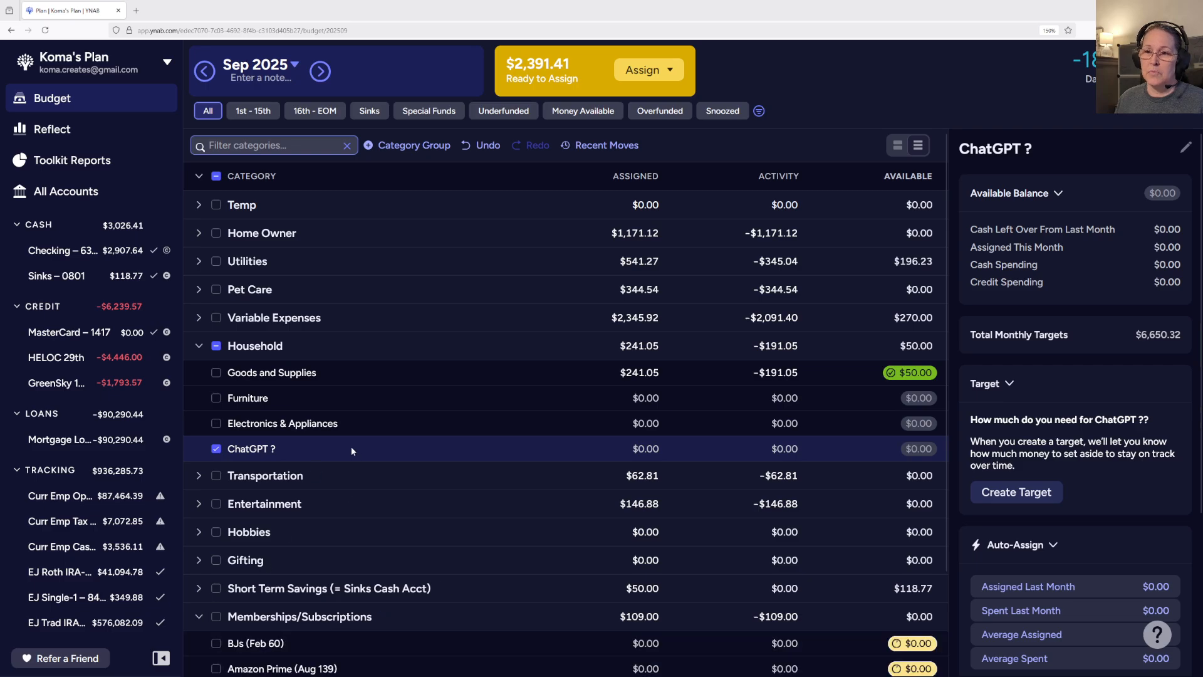
{"action": "left_click_drag", "start_coordinate": [327, 452], "coordinate": [335, 620]}
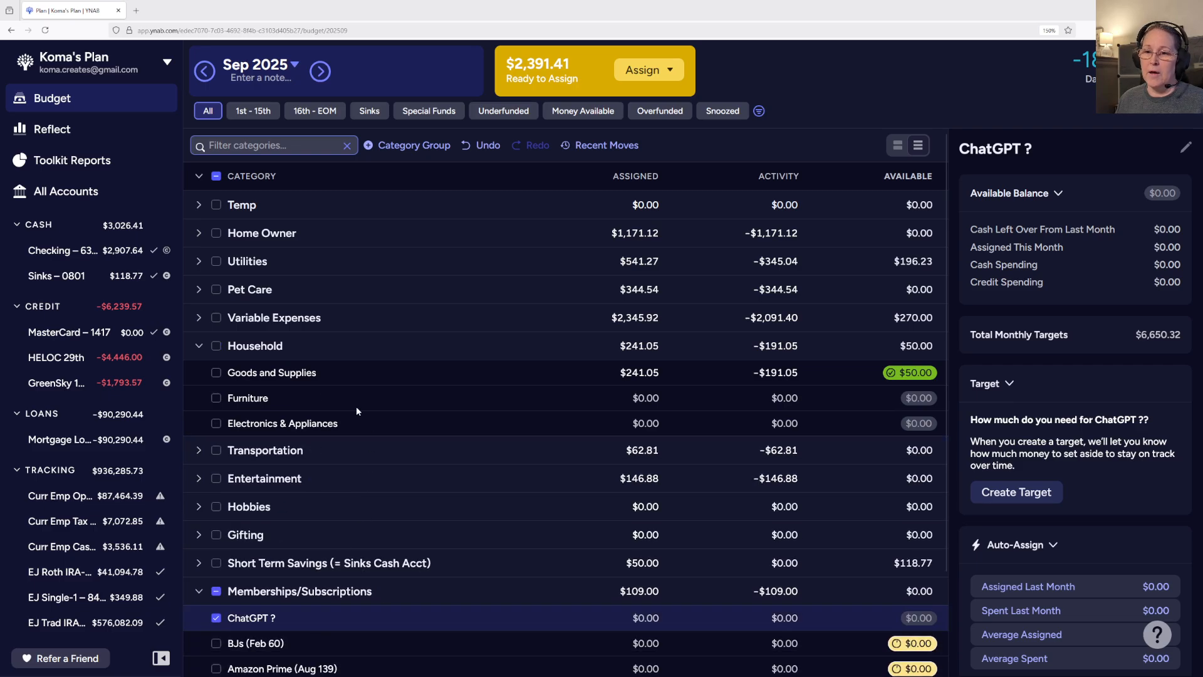
{"action": "left_click", "coordinate": [199, 347]}
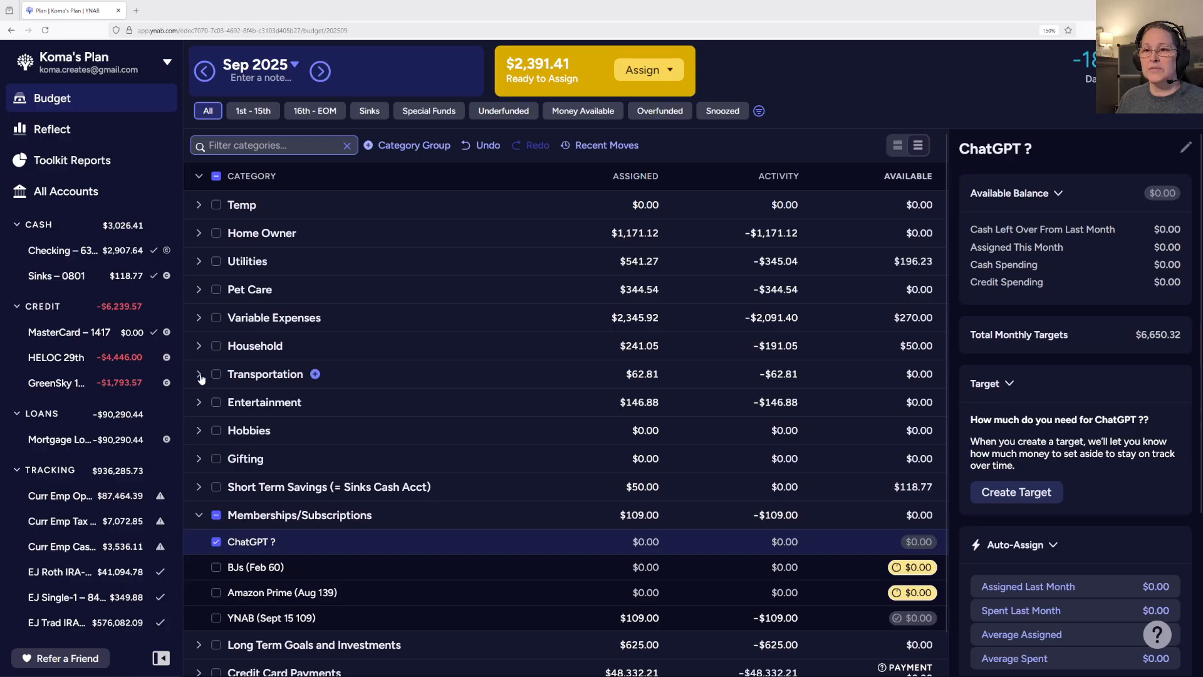
Step: Set the assigned amount of the Fuel category in Transportation to $35
{"action": "left_click", "coordinate": [199, 375]}
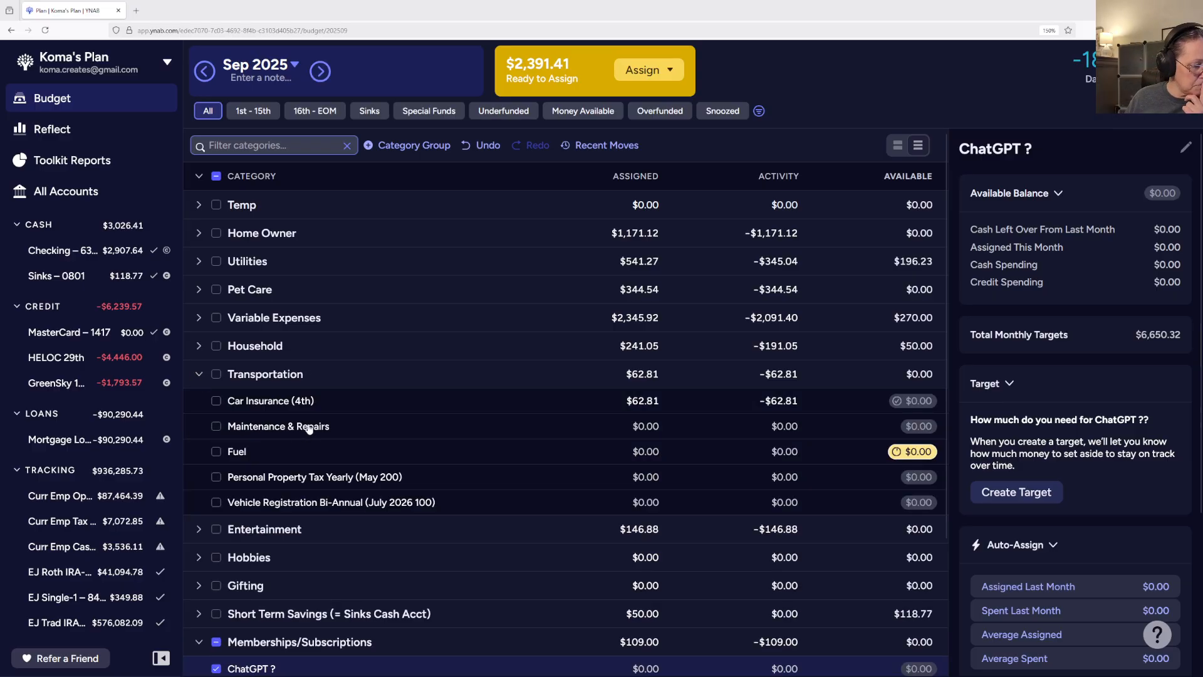
{"action": "left_click", "coordinate": [645, 452]}
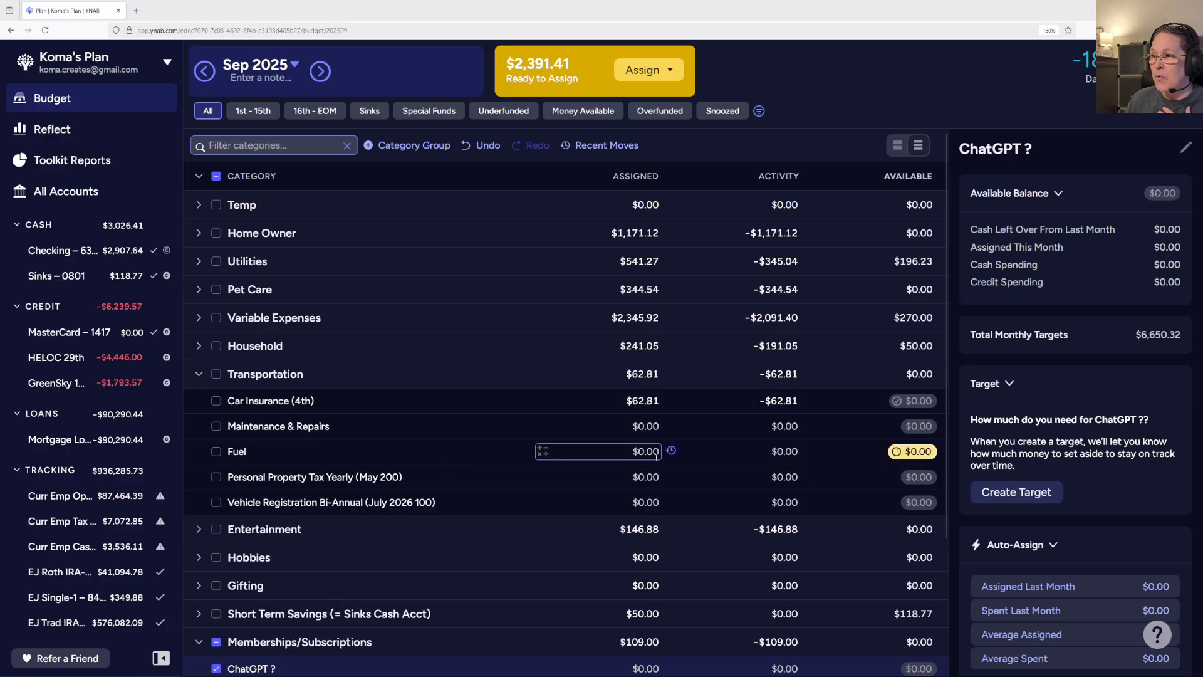
{"action": "type", "text": "35"}
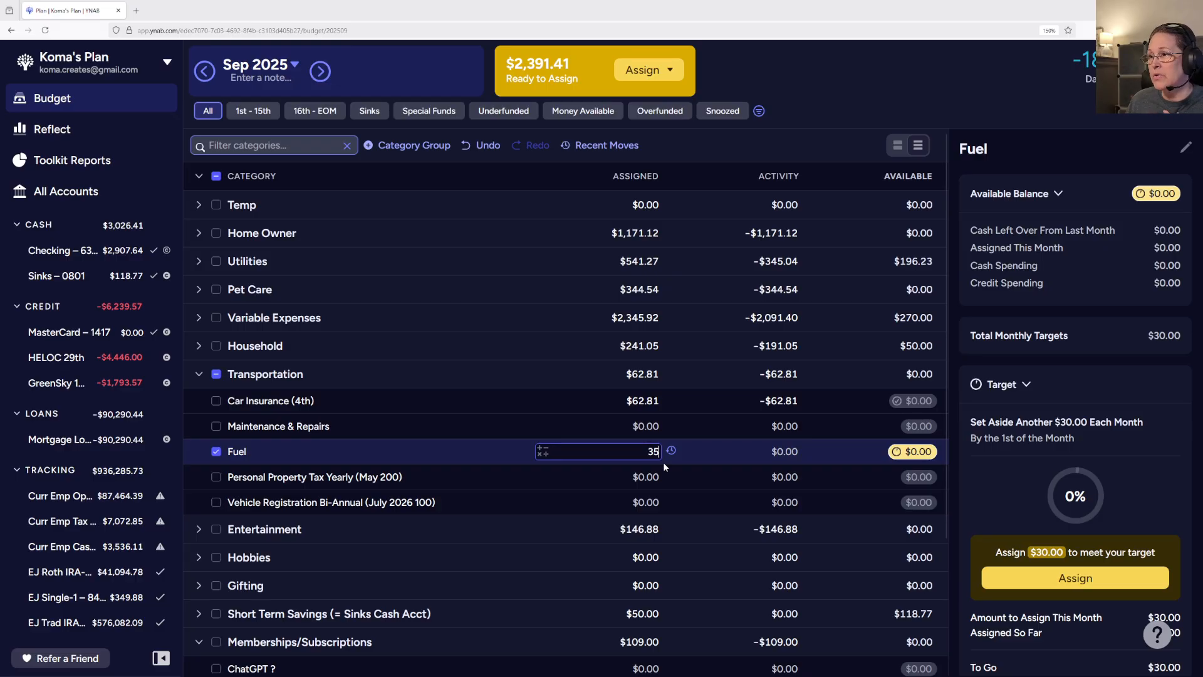
{"action": "key", "text": "Return"}
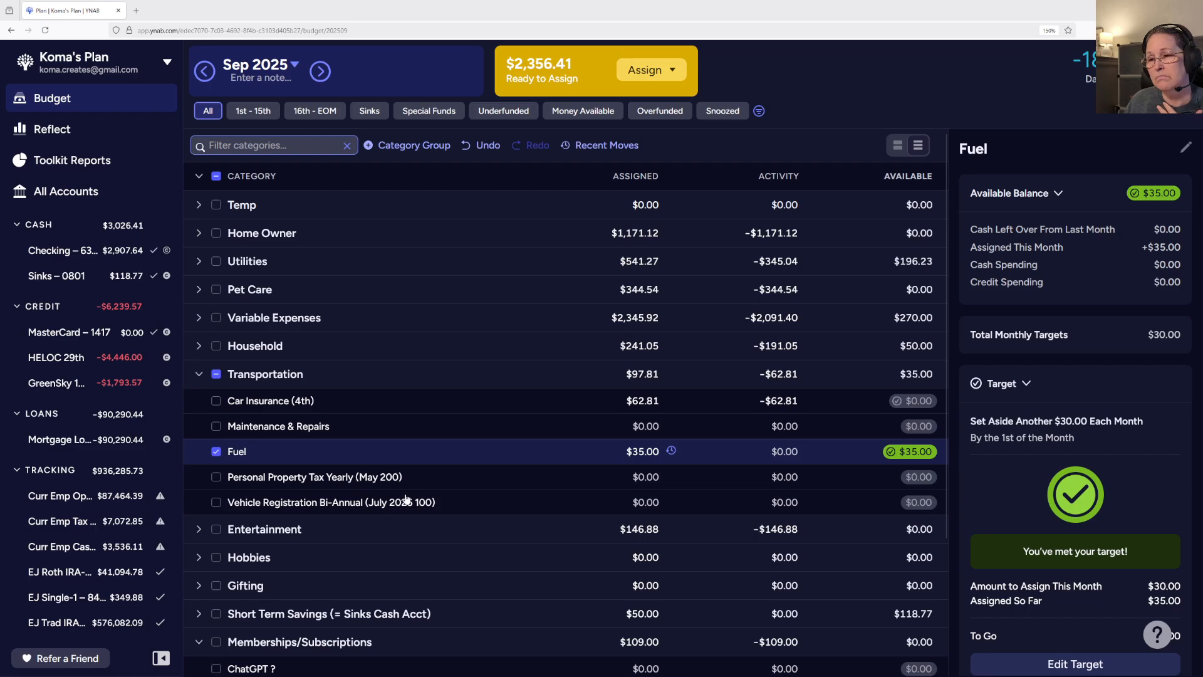
Step: Create a yearly target of $240 by 05/01/2026 for the Personal Property Tax Yearly category and collapse the Transportation group
{"action": "left_click", "coordinate": [450, 477]}
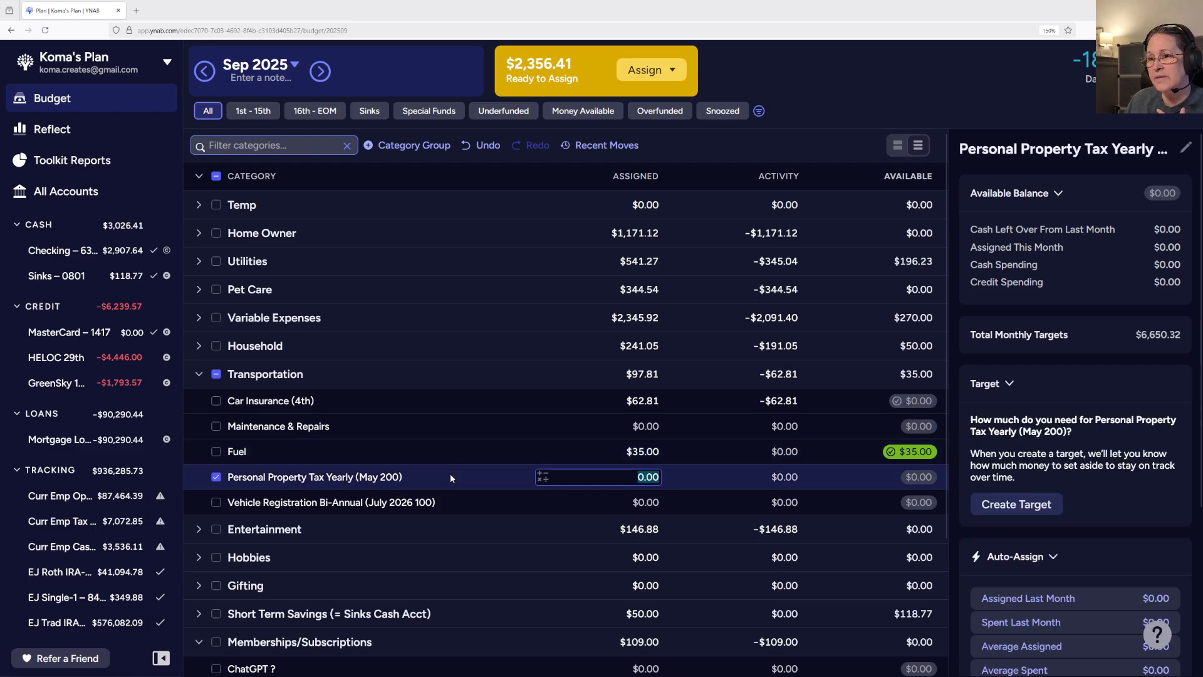
{"action": "left_click", "coordinate": [1004, 505]}
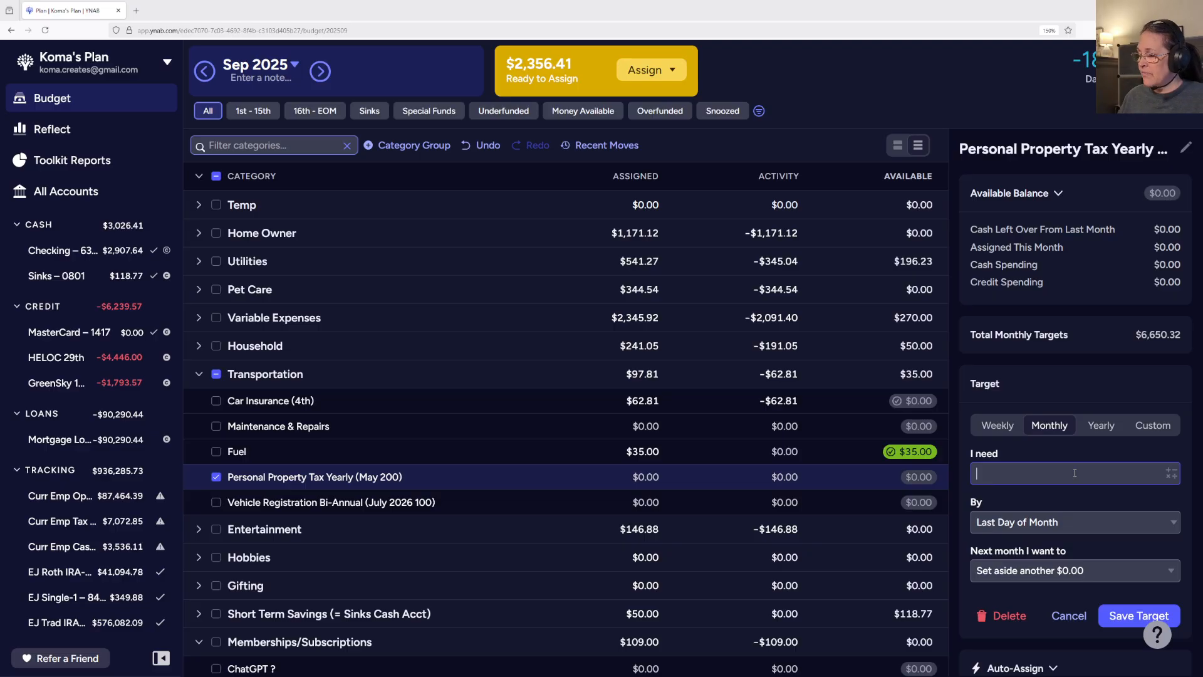
{"action": "type", "text": "240"}
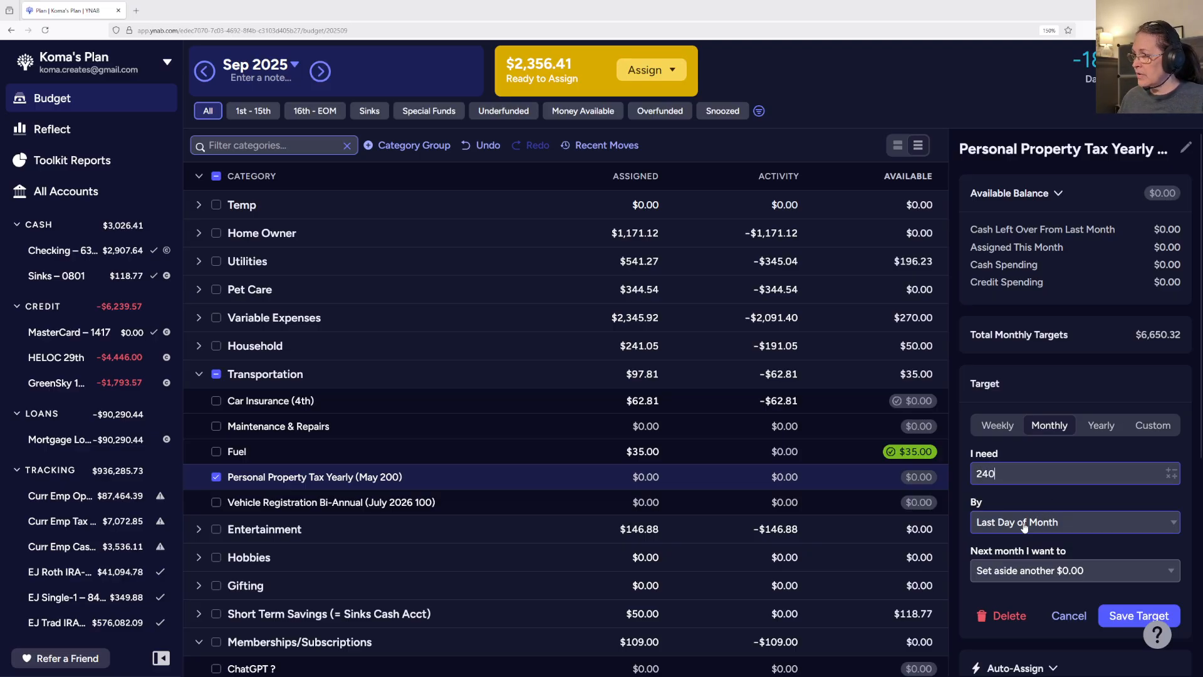
{"action": "left_click", "coordinate": [1100, 425]}
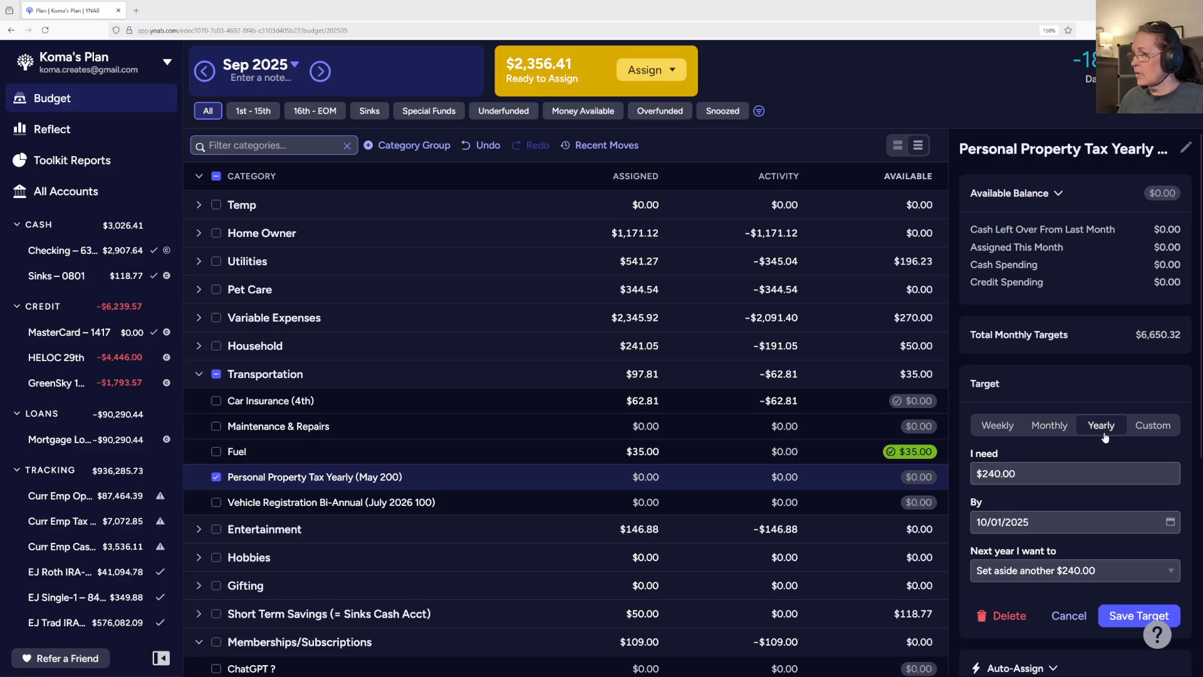
{"action": "left_click", "coordinate": [1170, 522]}
{"action": "left_click", "coordinate": [1143, 337]}
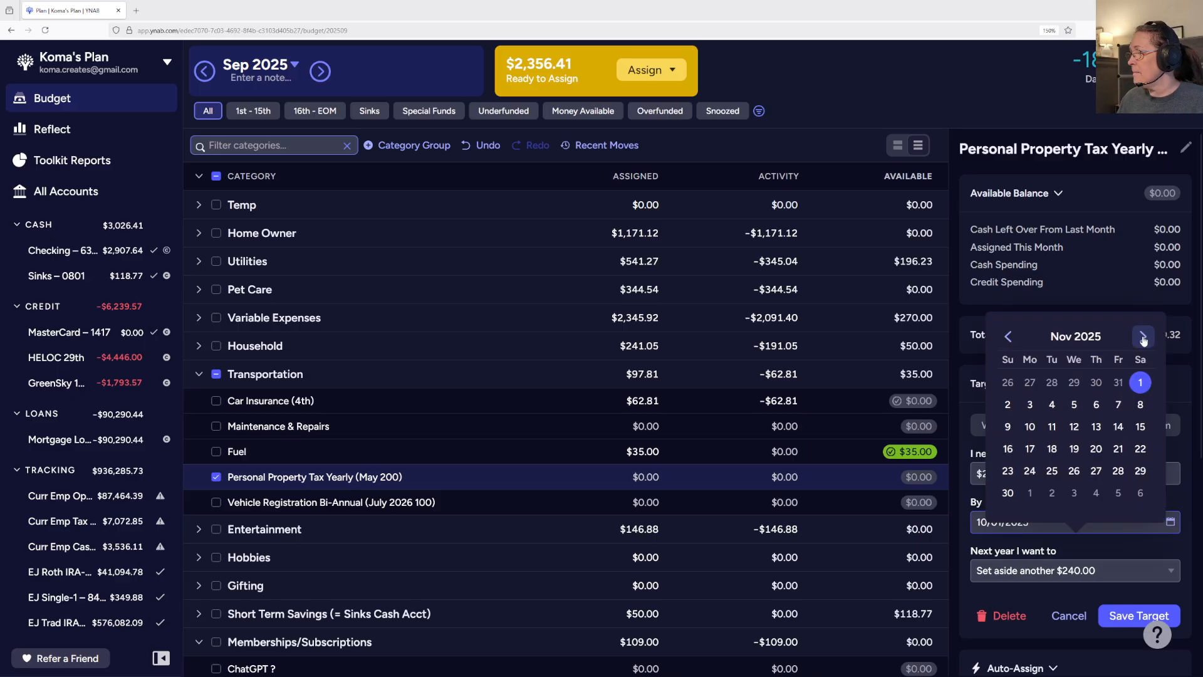
{"action": "left_click", "coordinate": [1143, 337]}
{"action": "left_click", "coordinate": [1143, 337]}
{"action": "left_click", "coordinate": [1143, 337]}
{"action": "left_click", "coordinate": [1143, 337]}
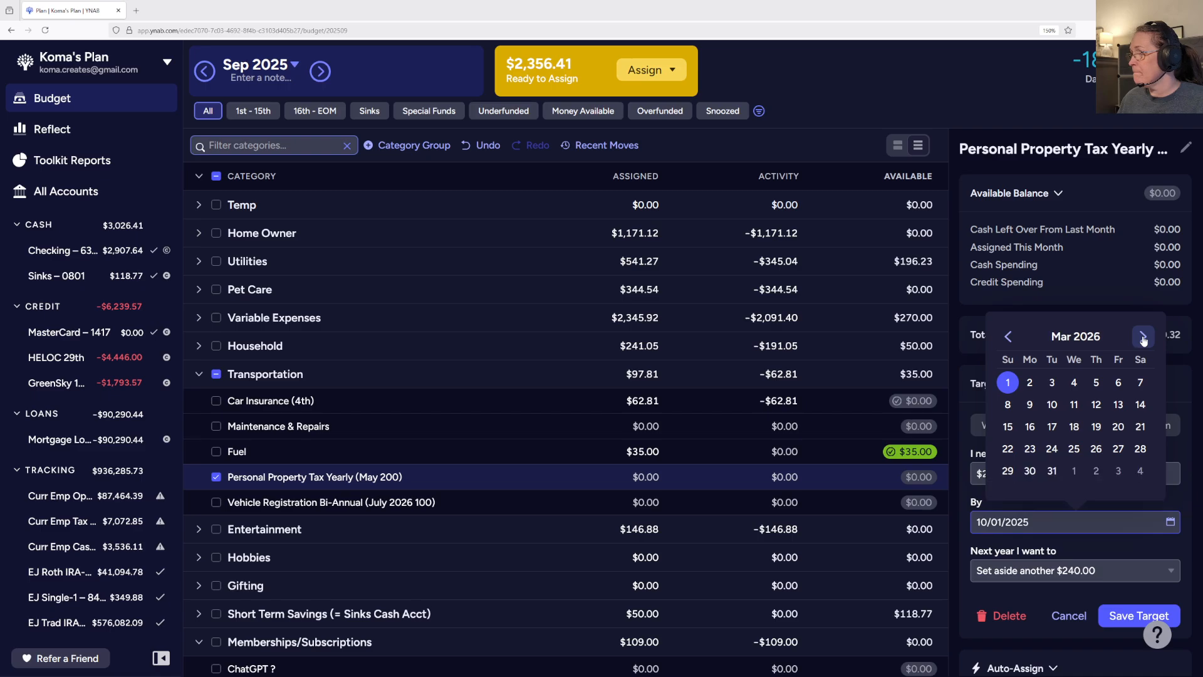
{"action": "left_click", "coordinate": [1143, 337]}
{"action": "left_click", "coordinate": [1143, 337]}
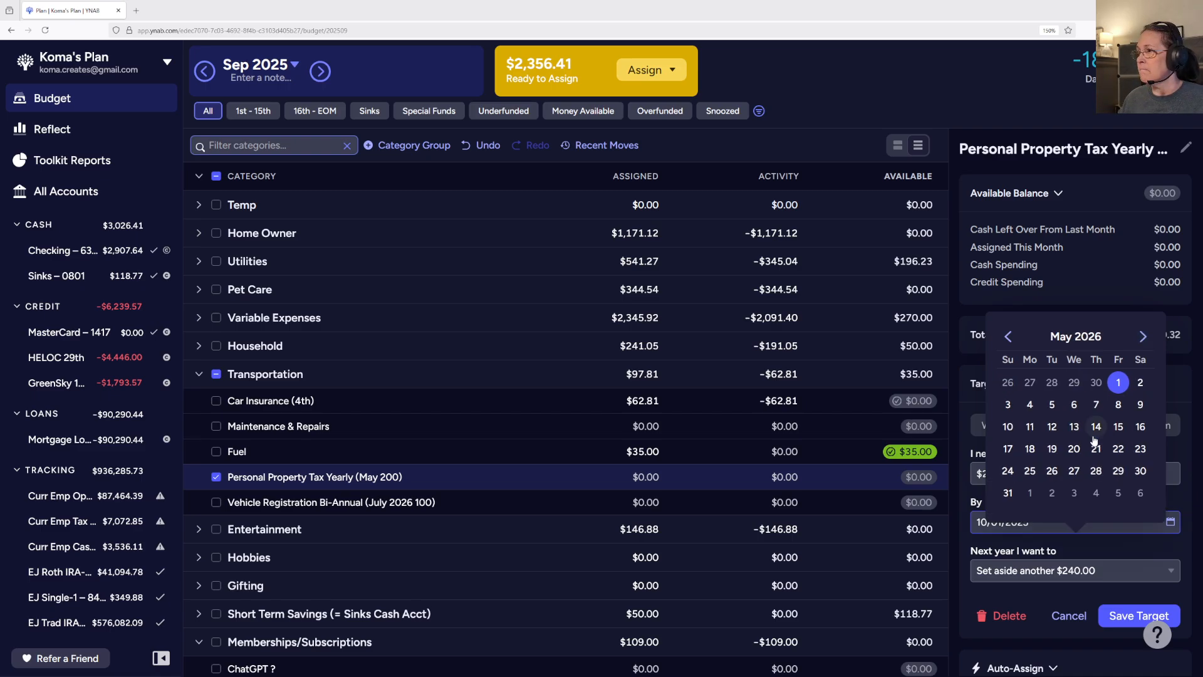
{"action": "left_click", "coordinate": [1117, 383]}
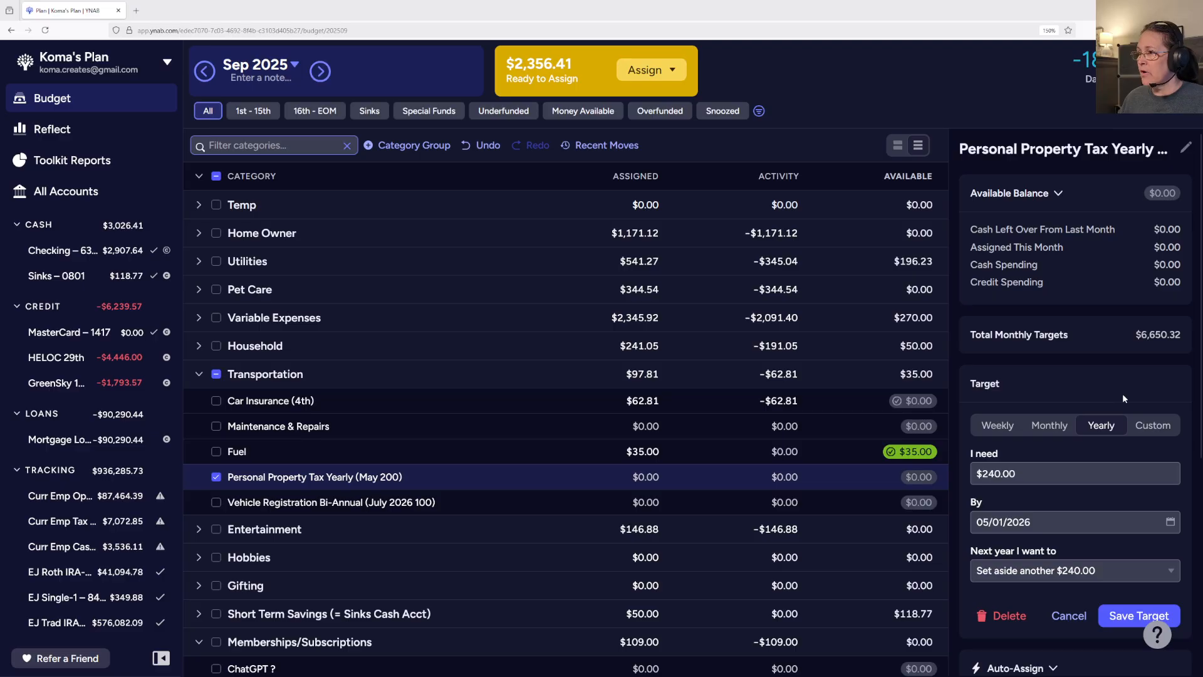
{"action": "left_click", "coordinate": [1119, 618]}
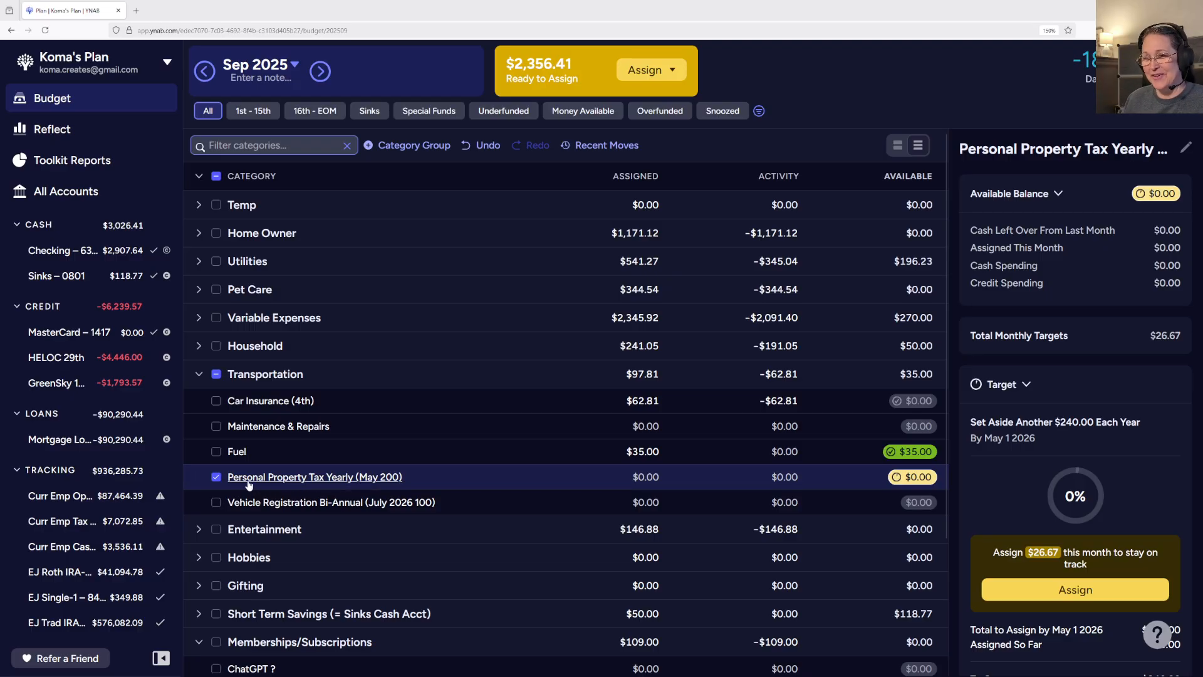
{"action": "left_click", "coordinate": [215, 477]}
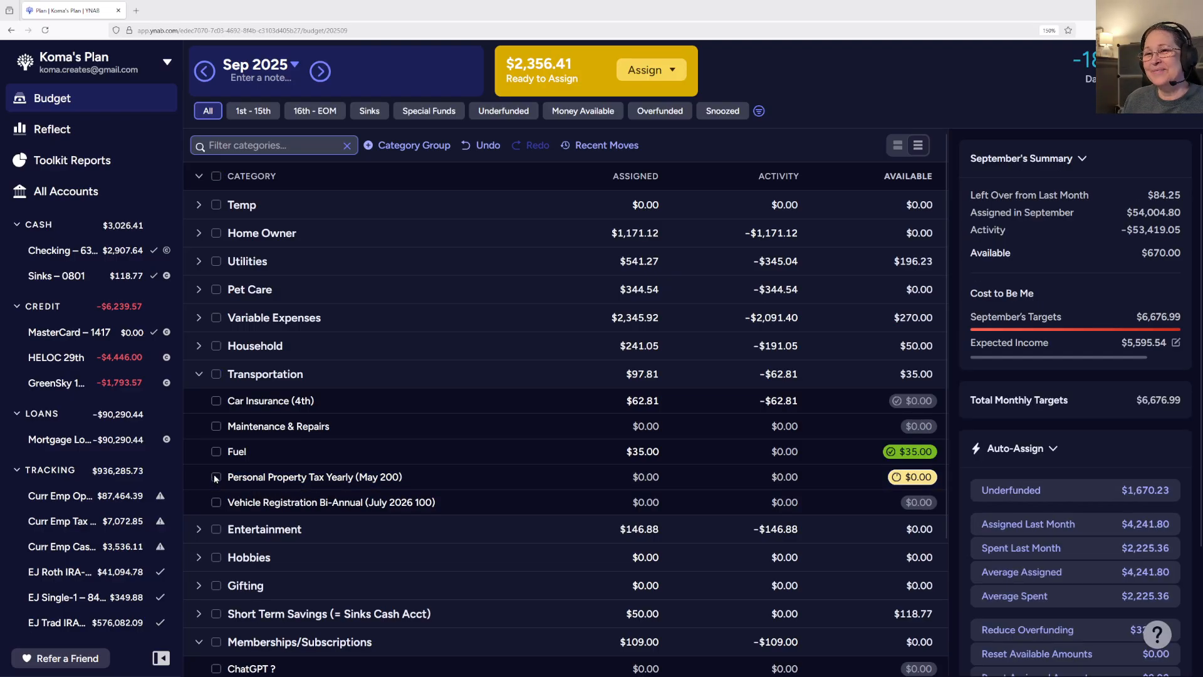
{"action": "left_click", "coordinate": [198, 376]}
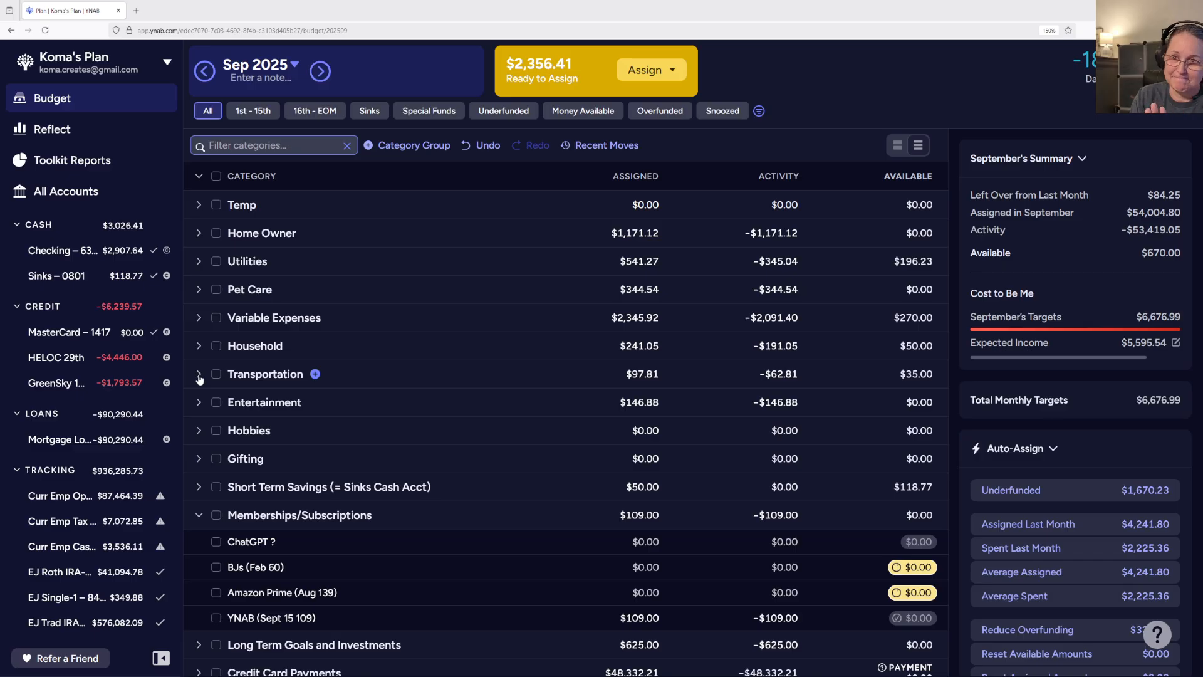
Step: Assign $2.99 to Amazon Ad-Free 26th and $7.99 to Netflix 30th in the Entertainment group
{"action": "left_click", "coordinate": [200, 403]}
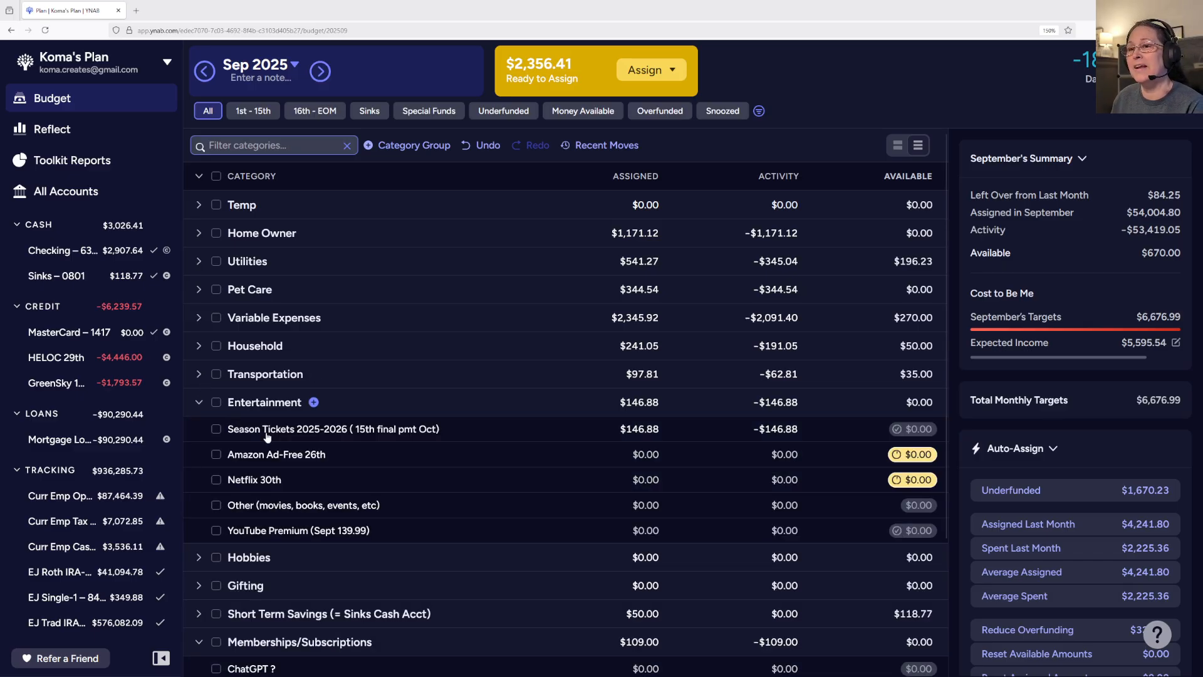
{"action": "left_click", "coordinate": [642, 452]}
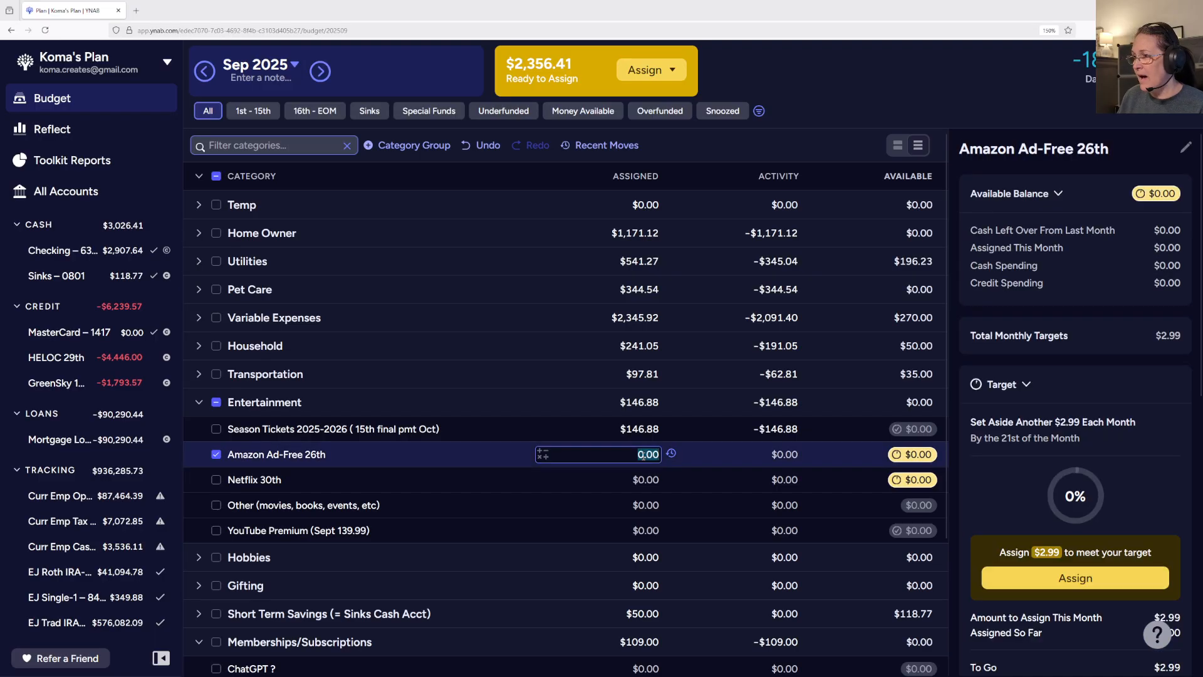
{"action": "type", "text": "2.99"}
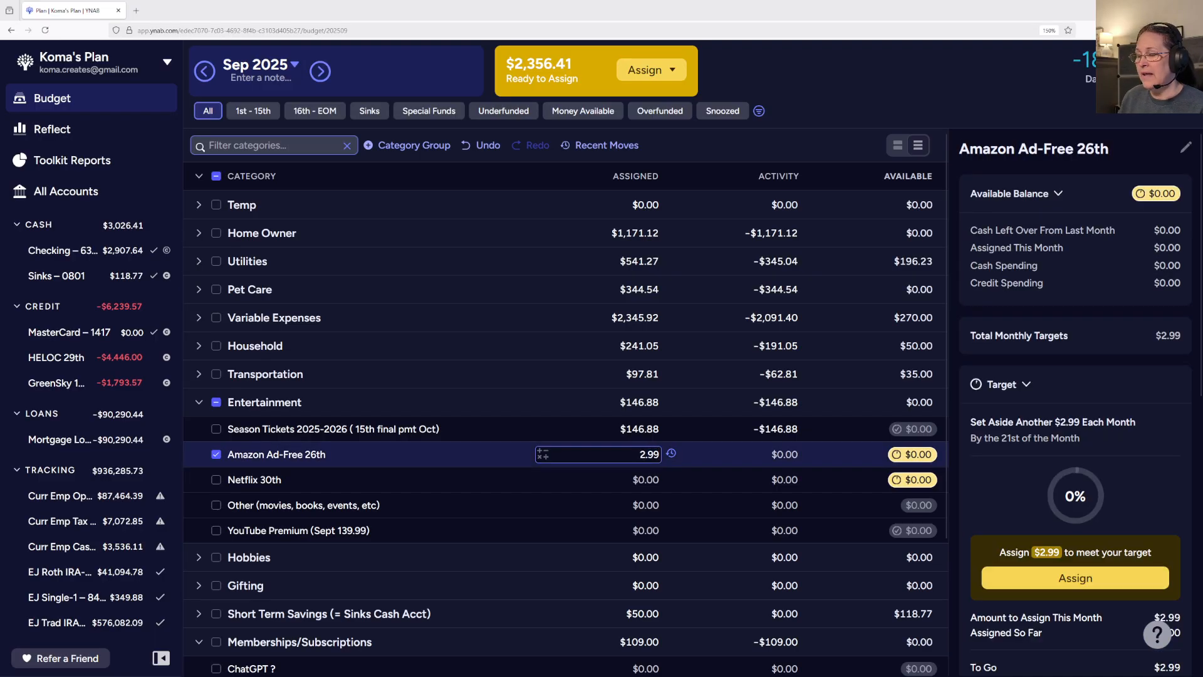
{"action": "left_click", "coordinate": [639, 505]}
{"action": "left_click", "coordinate": [639, 480]}
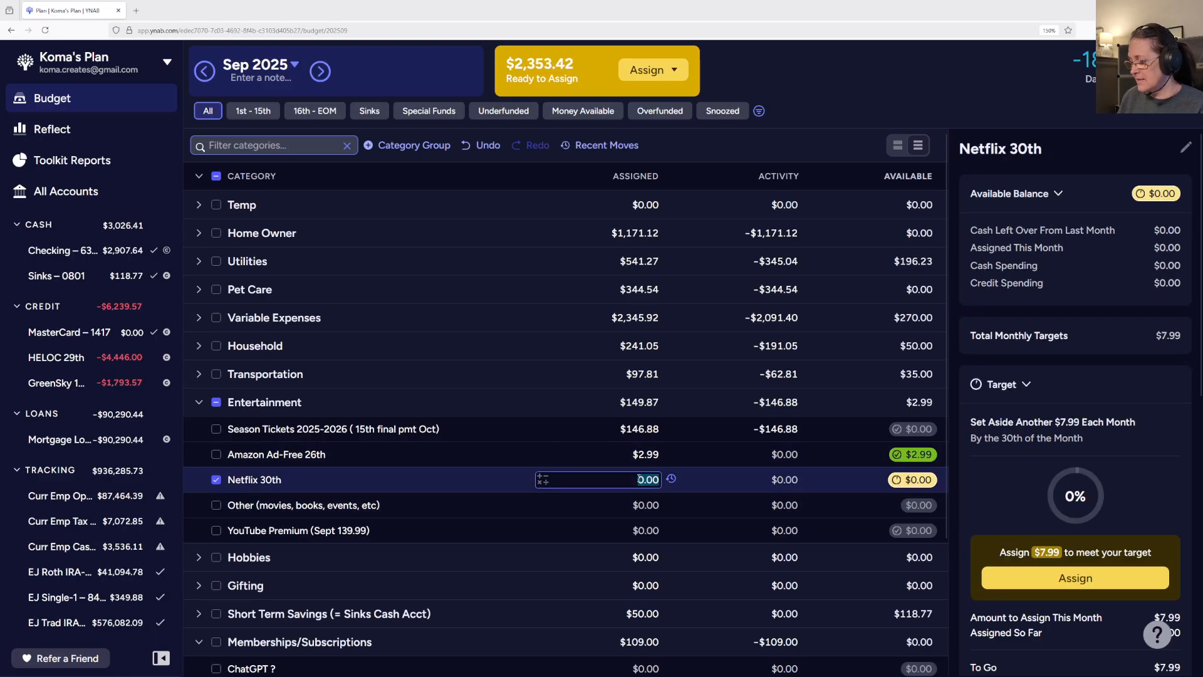
{"action": "type", "text": "7.99"}
{"action": "key", "text": "Return"}
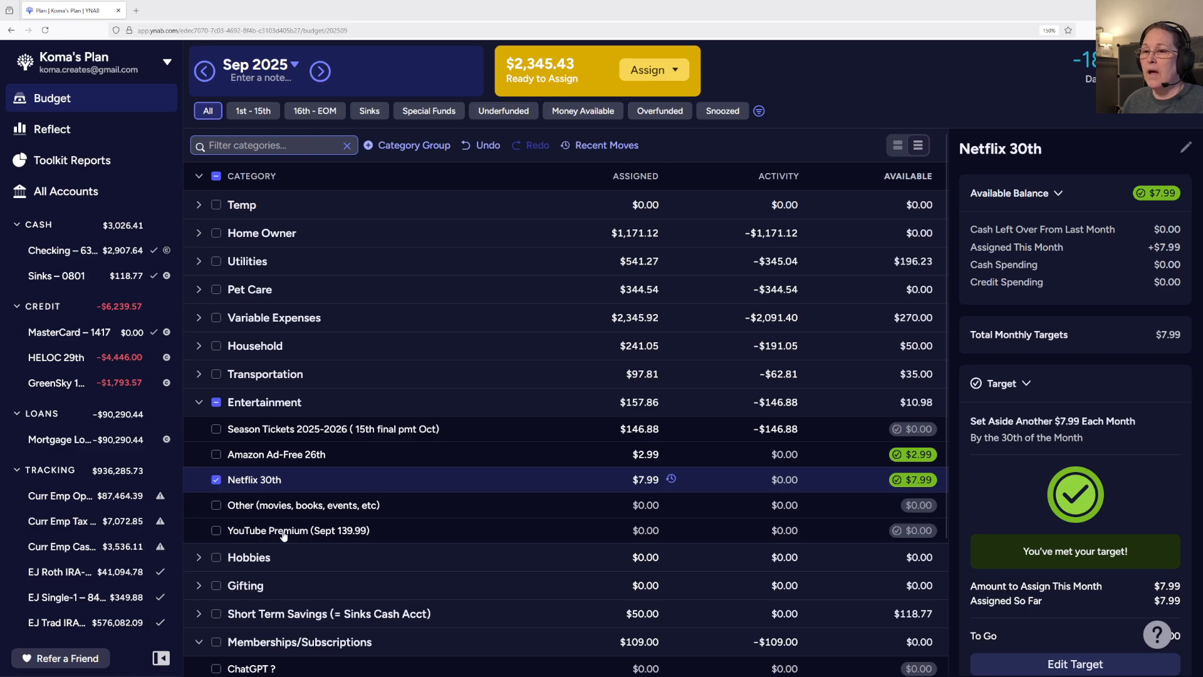
Step: Review the YouTube Premium target in Entertainment and the categories in the Hobbies group, collapsing both groups
{"action": "left_click", "coordinate": [421, 536]}
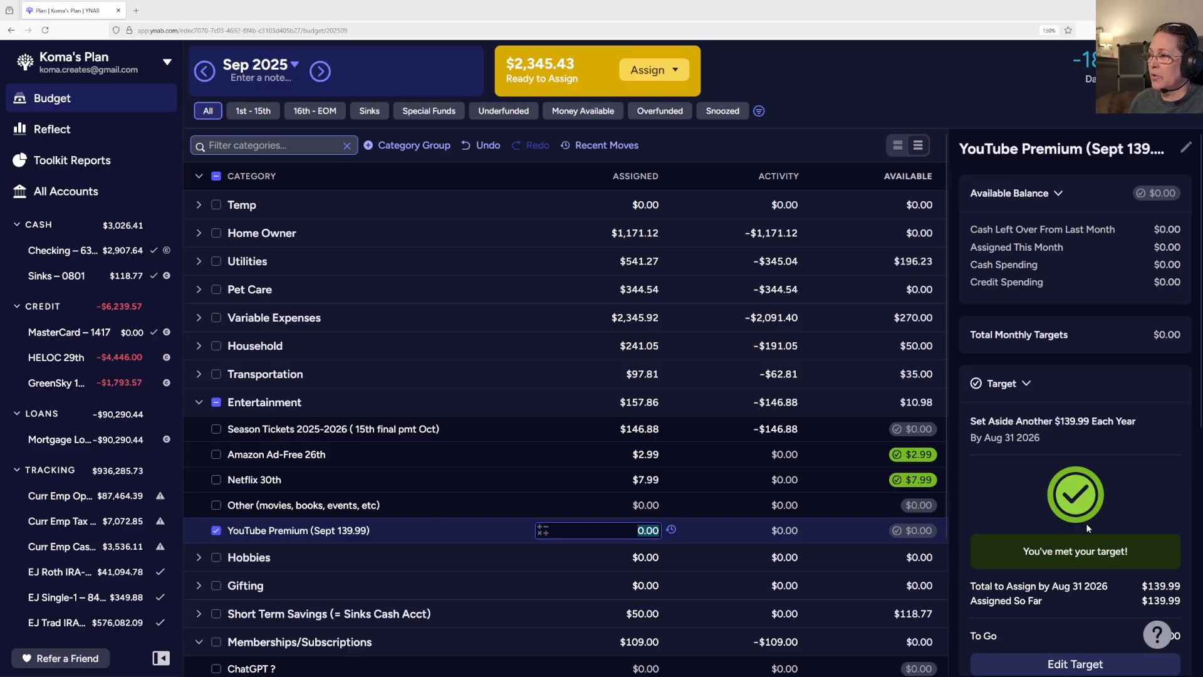
{"action": "left_click", "coordinate": [199, 403]}
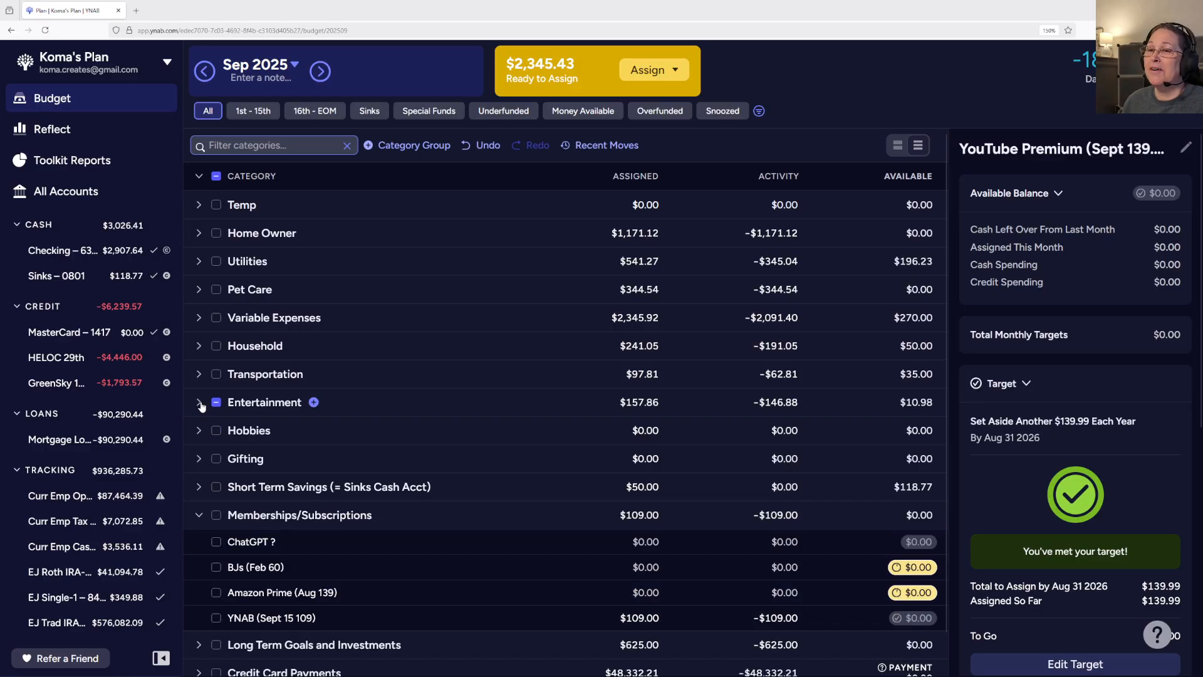
{"action": "left_click", "coordinate": [198, 431]}
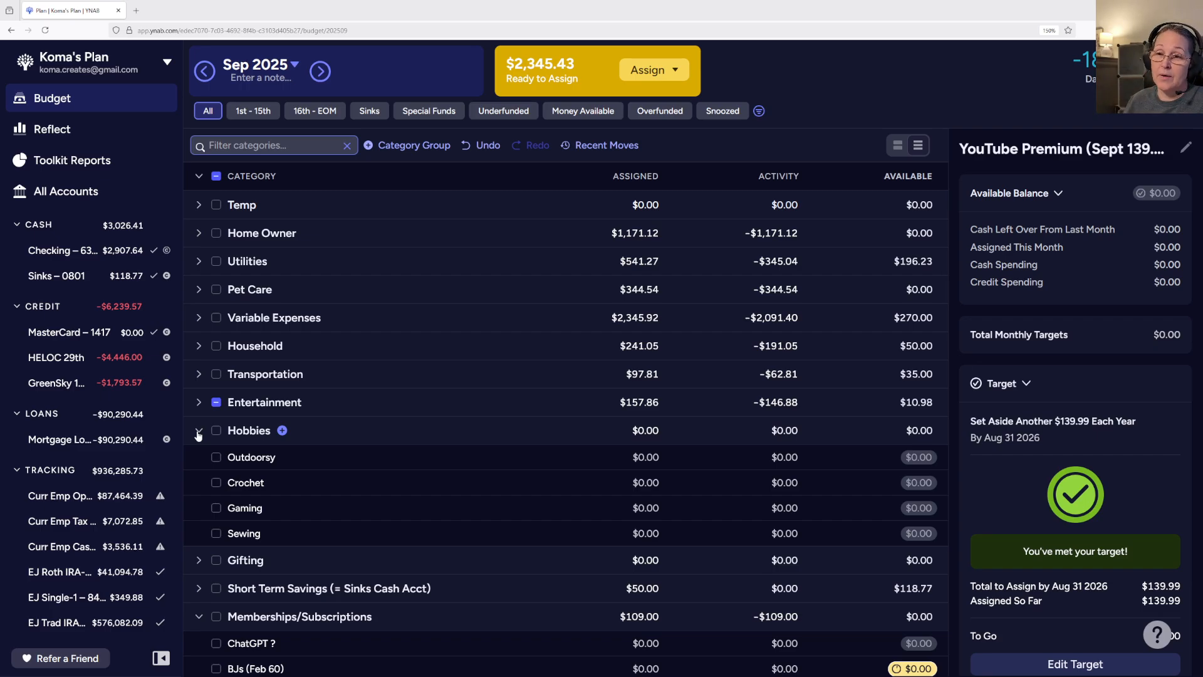
{"action": "left_click", "coordinate": [198, 431]}
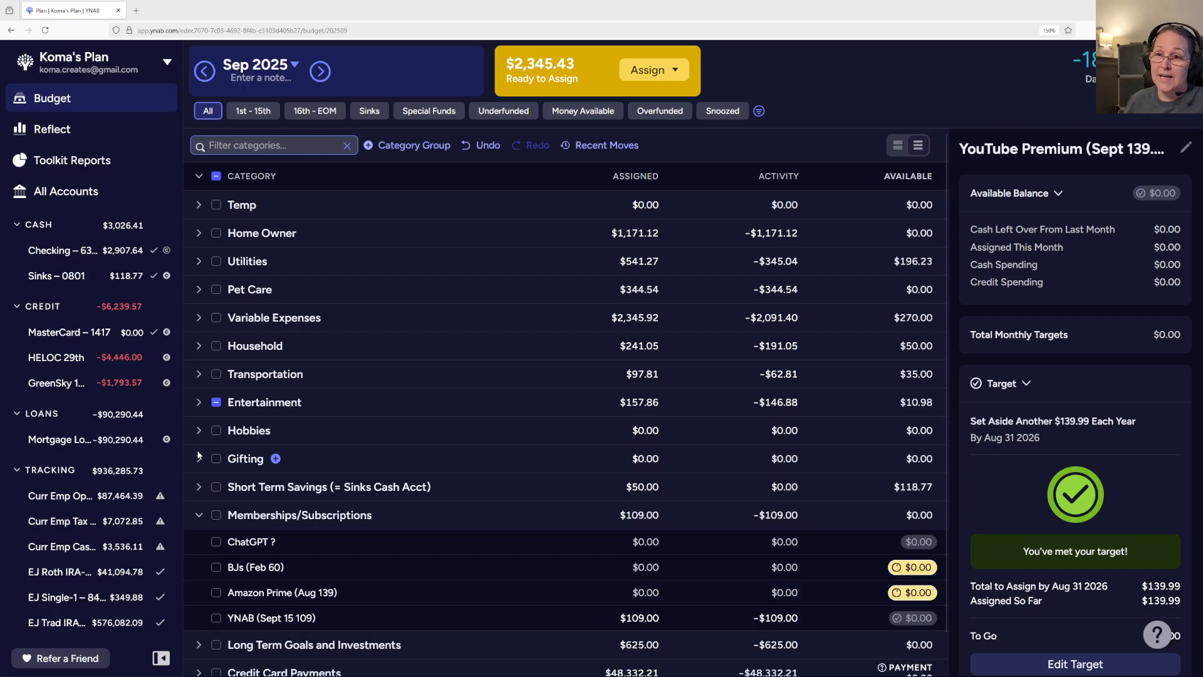
Step: Review the categories in the Gifting group, then collapse the Gifting and Memberships/Subscriptions groups
{"action": "left_click", "coordinate": [198, 458]}
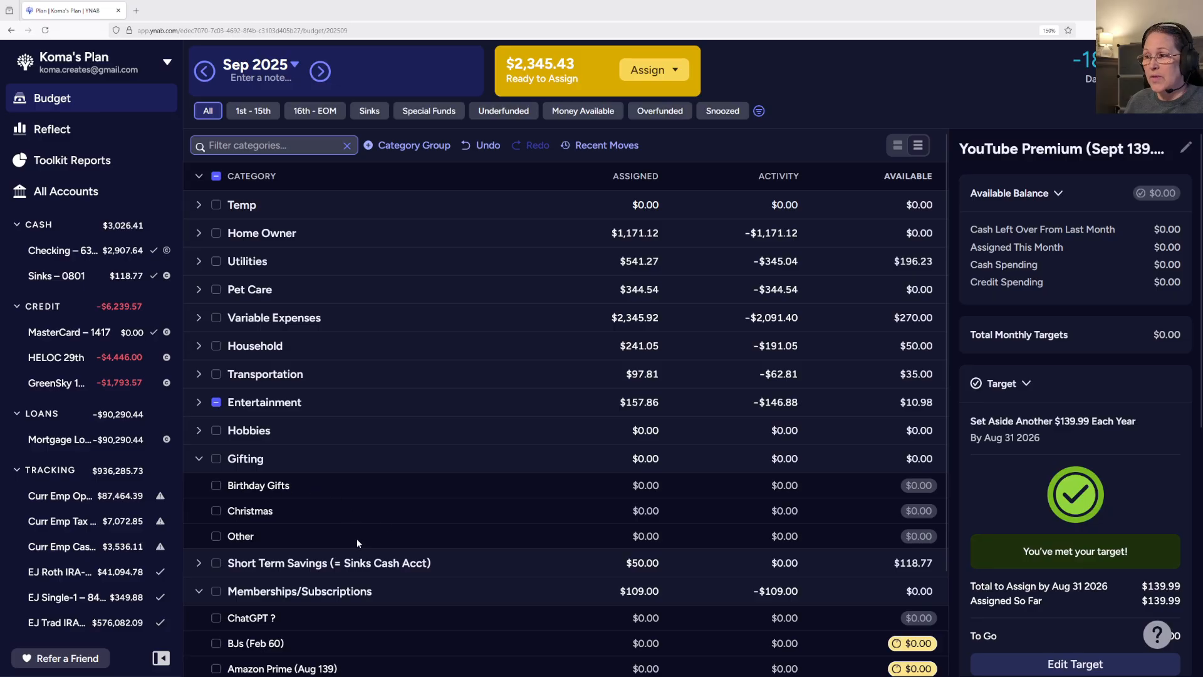
{"action": "left_click", "coordinate": [660, 511]}
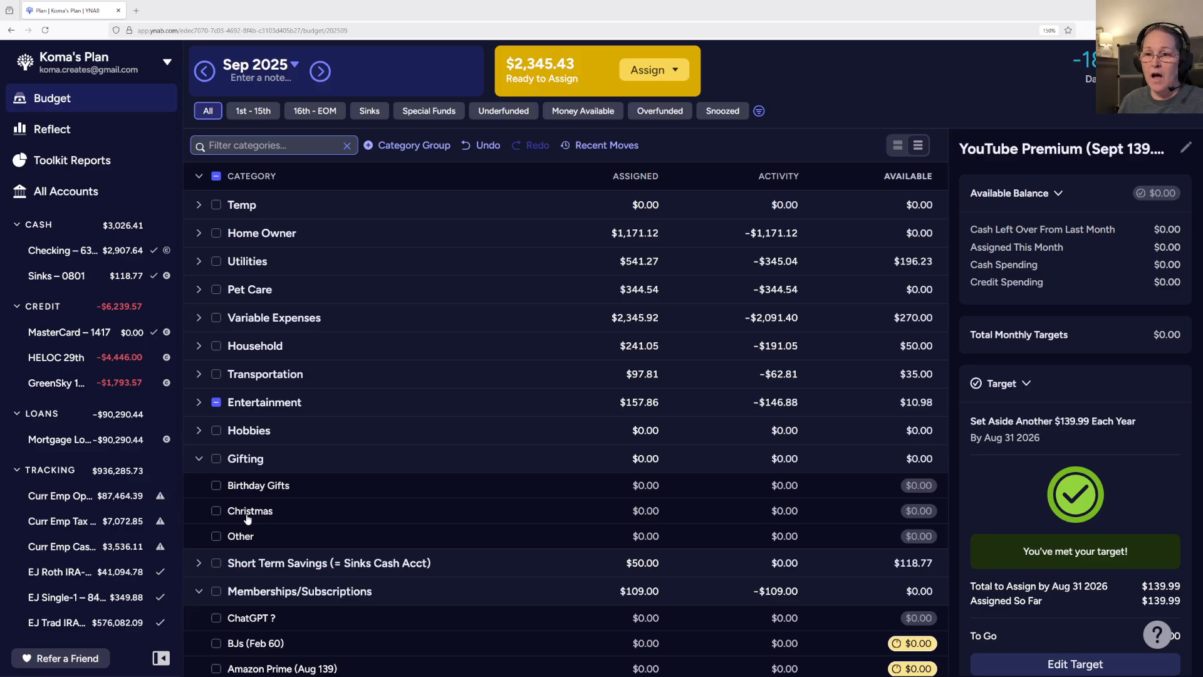
{"action": "left_click", "coordinate": [656, 511]}
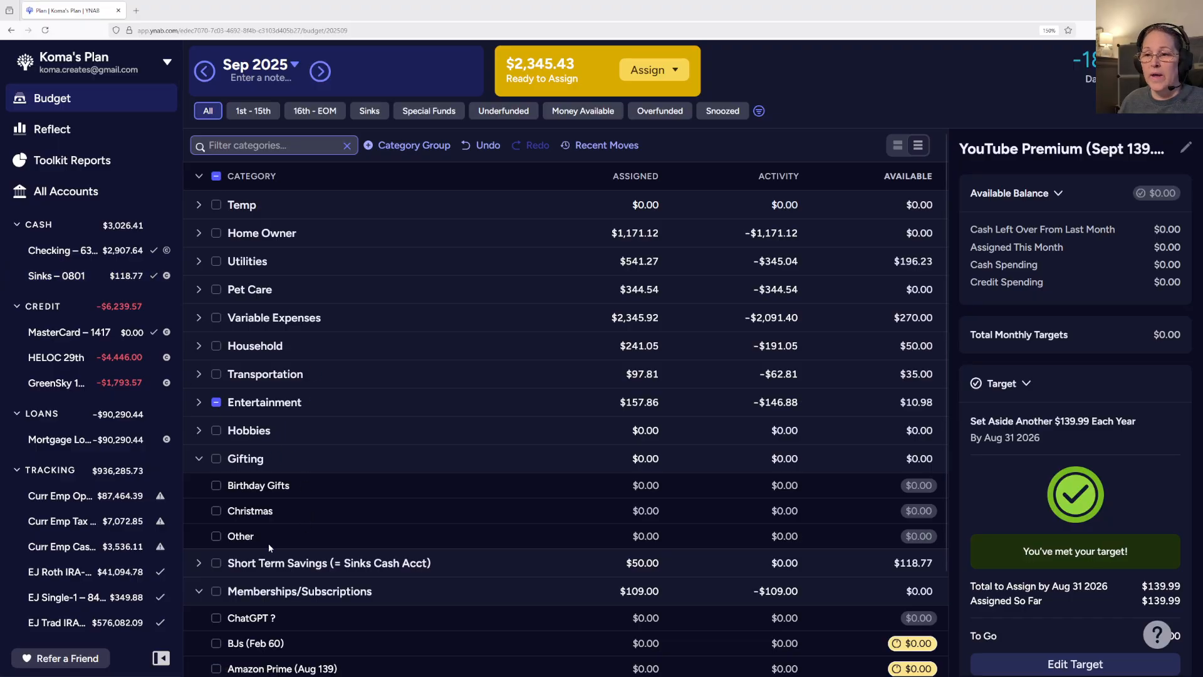
{"action": "left_click", "coordinate": [199, 459]}
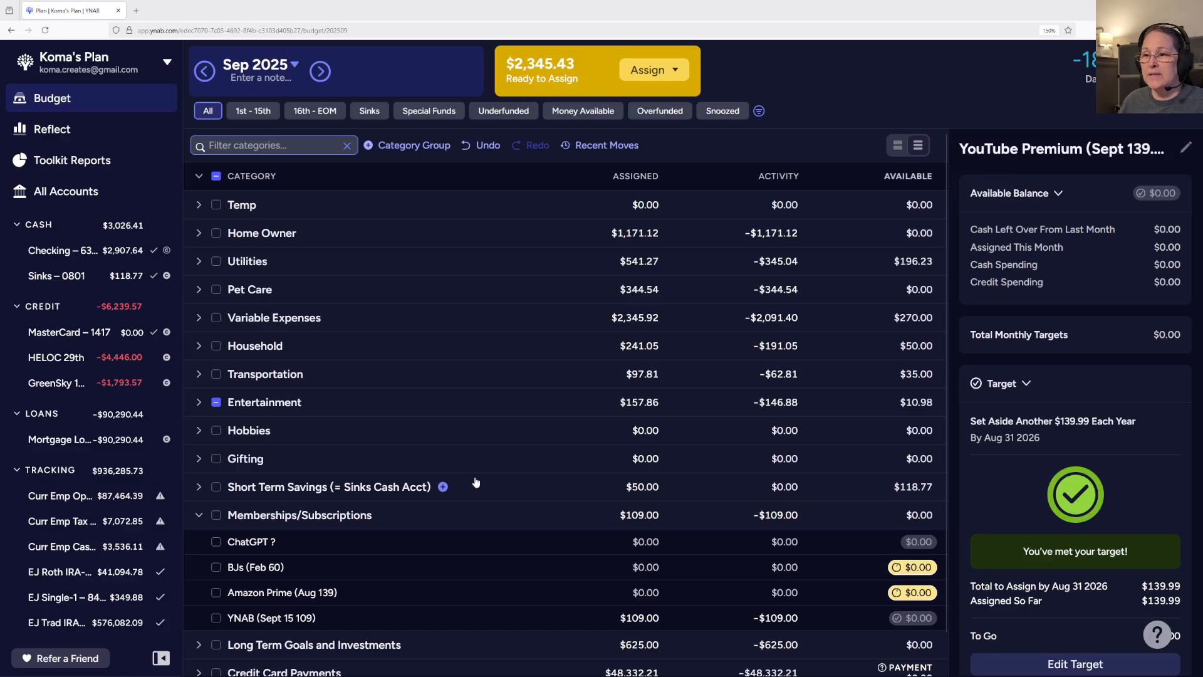
{"action": "left_click_drag", "start_coordinate": [929, 490], "coordinate": [905, 490]}
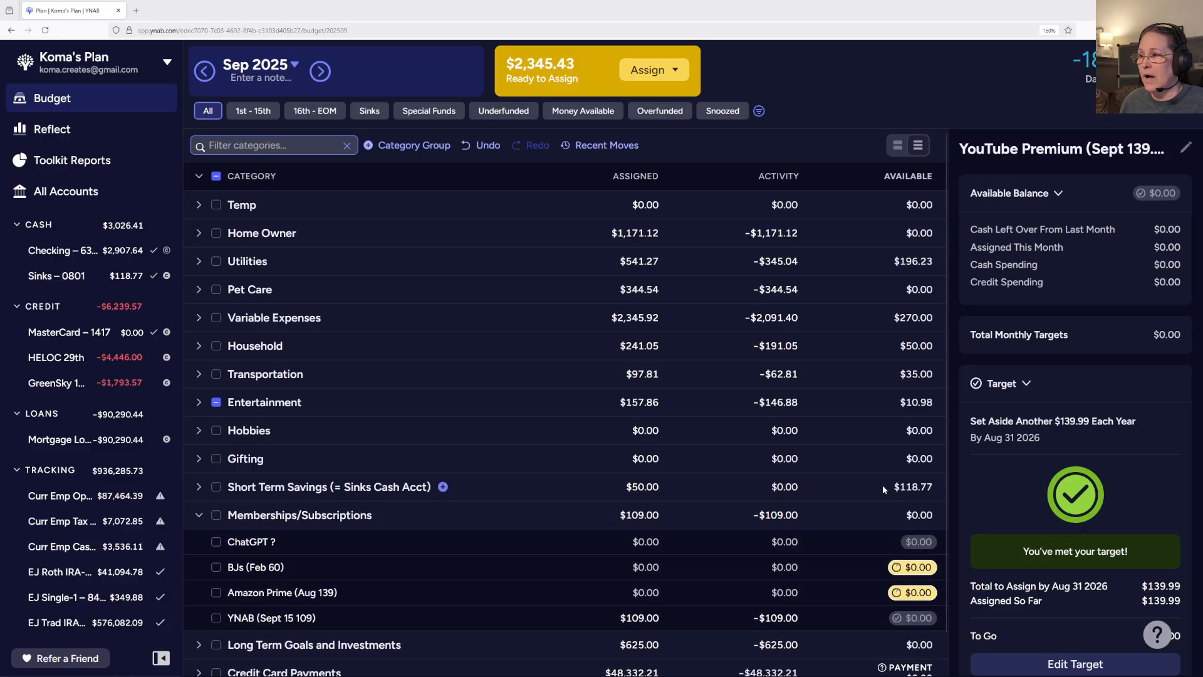
{"action": "left_click", "coordinate": [198, 518]}
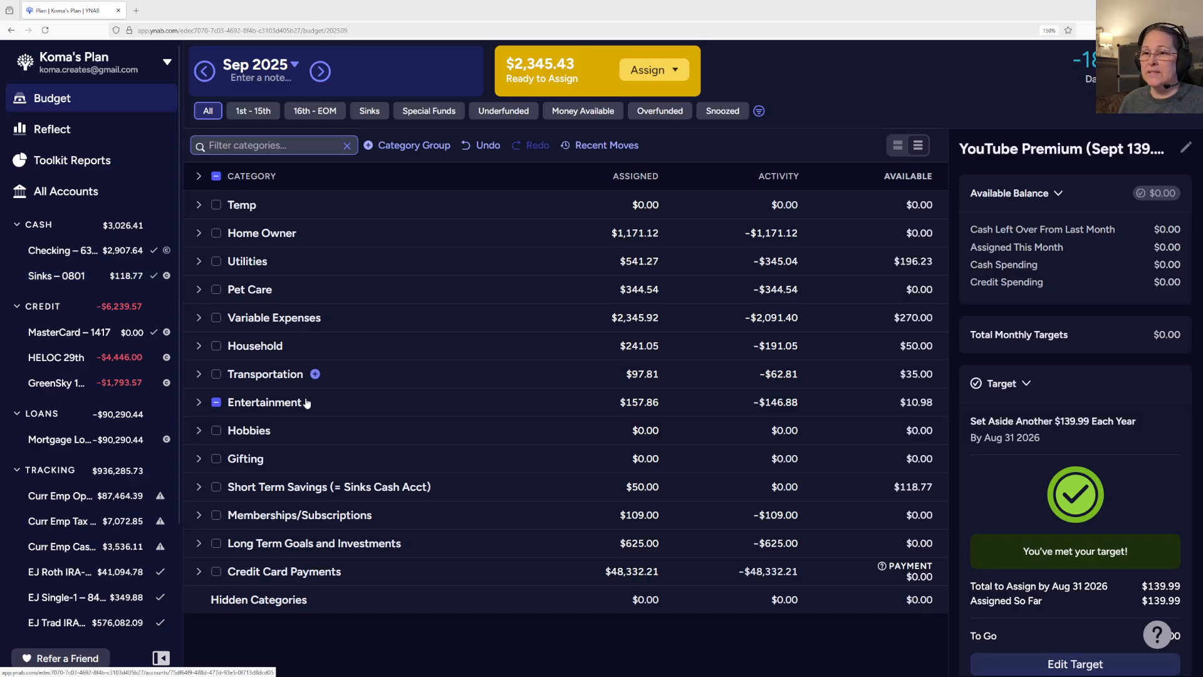
Step: Add $115 to the amount already assigned to SF Gifting in the Short Term Savings group
{"action": "left_click", "coordinate": [198, 487]}
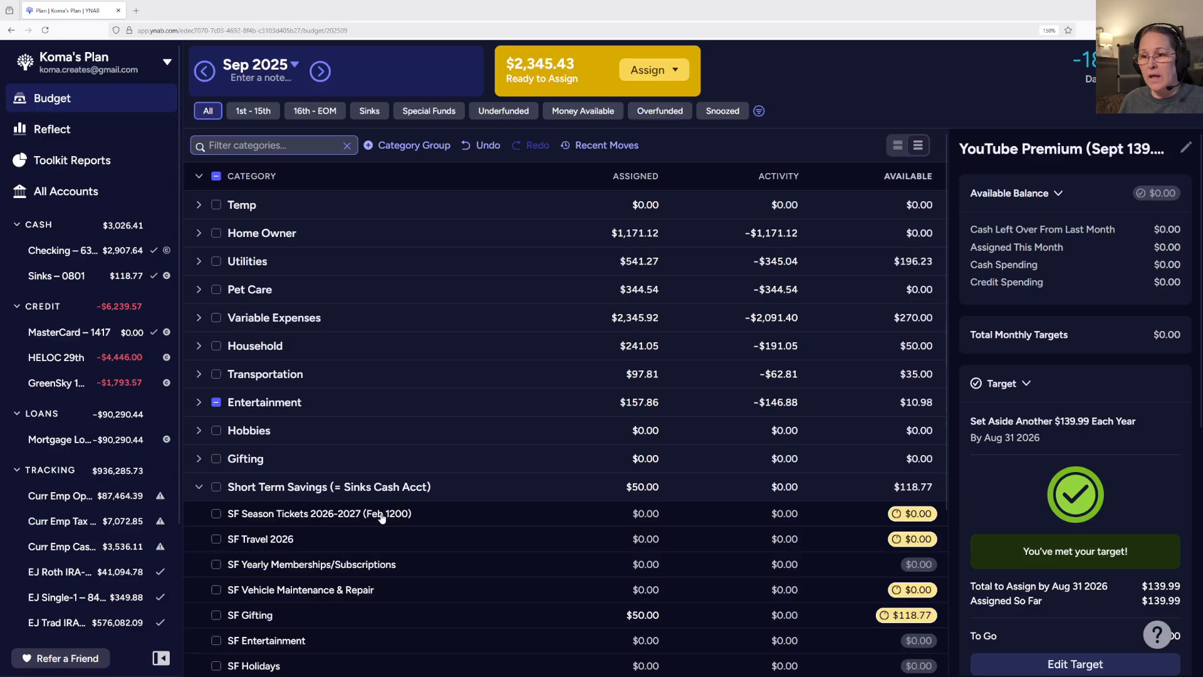
{"action": "scroll", "coordinate": [442, 515], "scroll_direction": "down", "scroll_amount": 3}
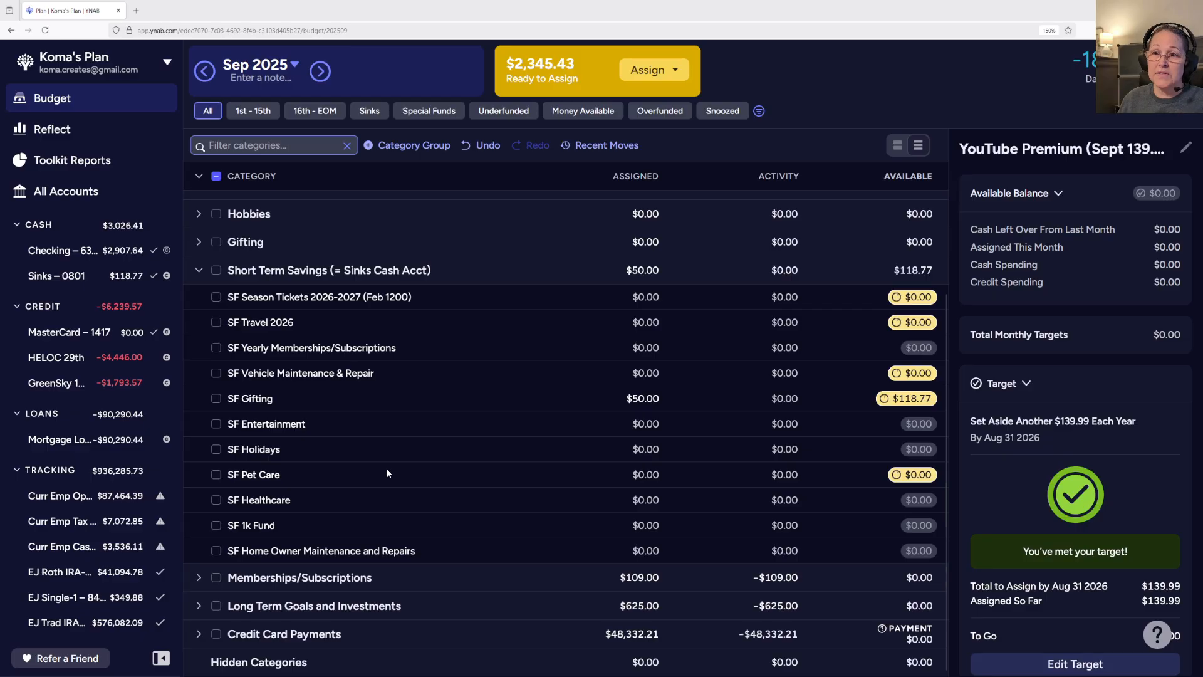
{"action": "left_click", "coordinate": [645, 398]}
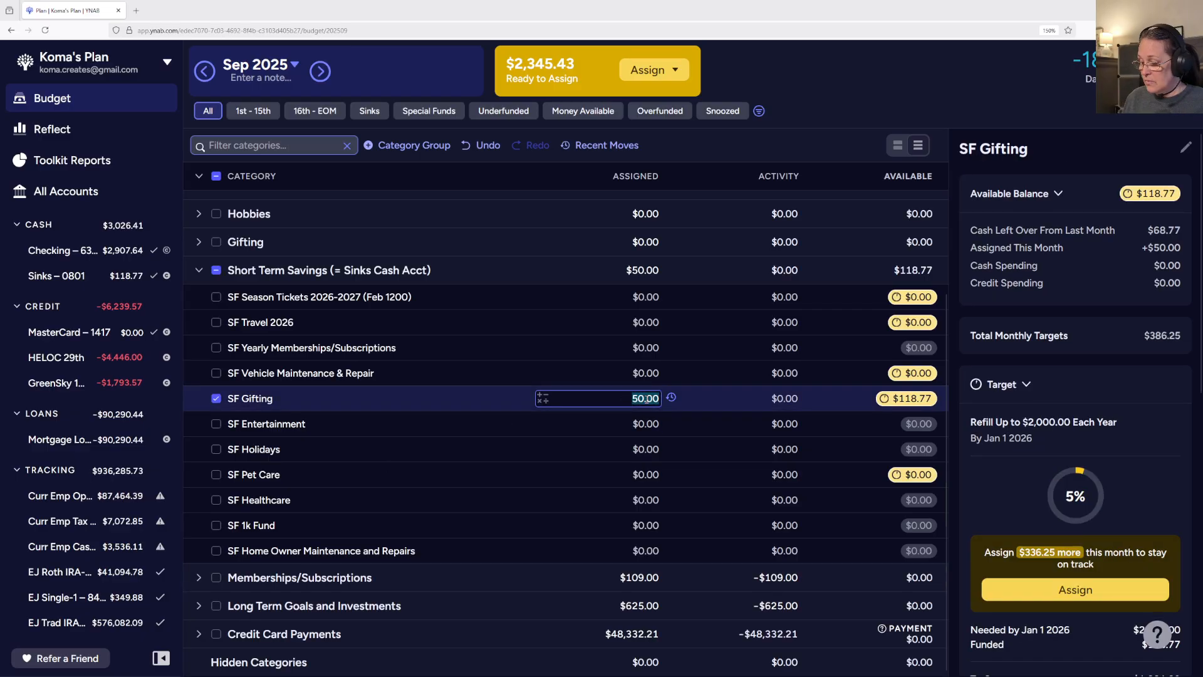
{"action": "left_click", "coordinate": [646, 399]}
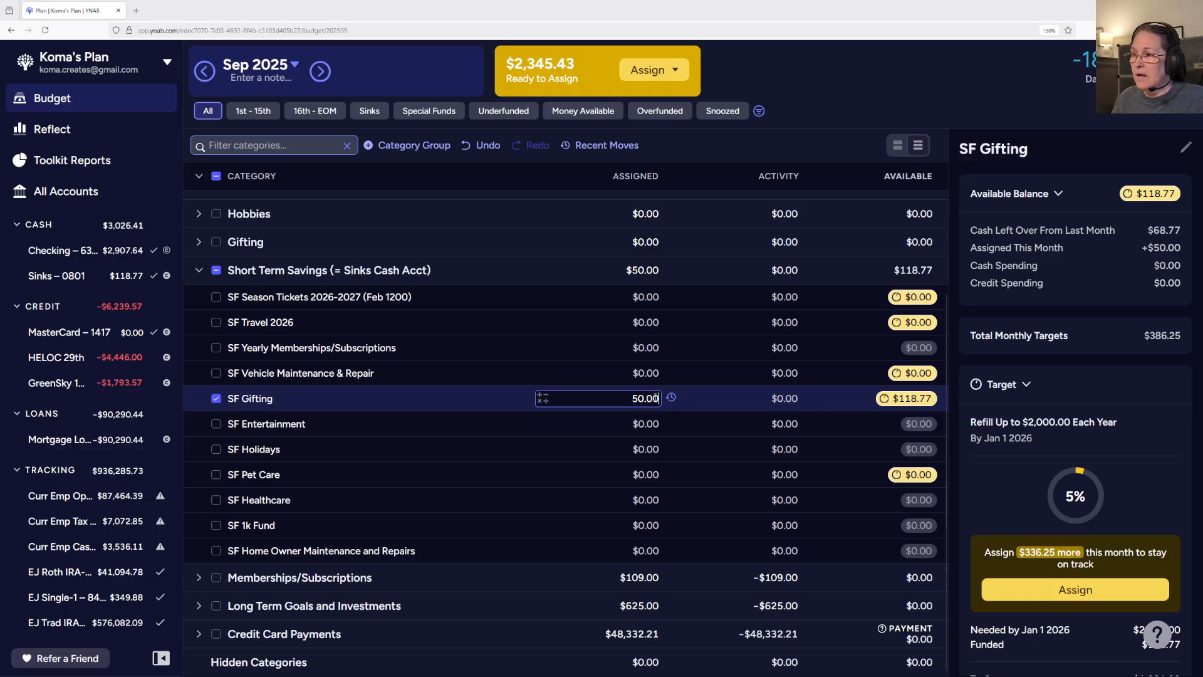
{"action": "type", "text": "+"}
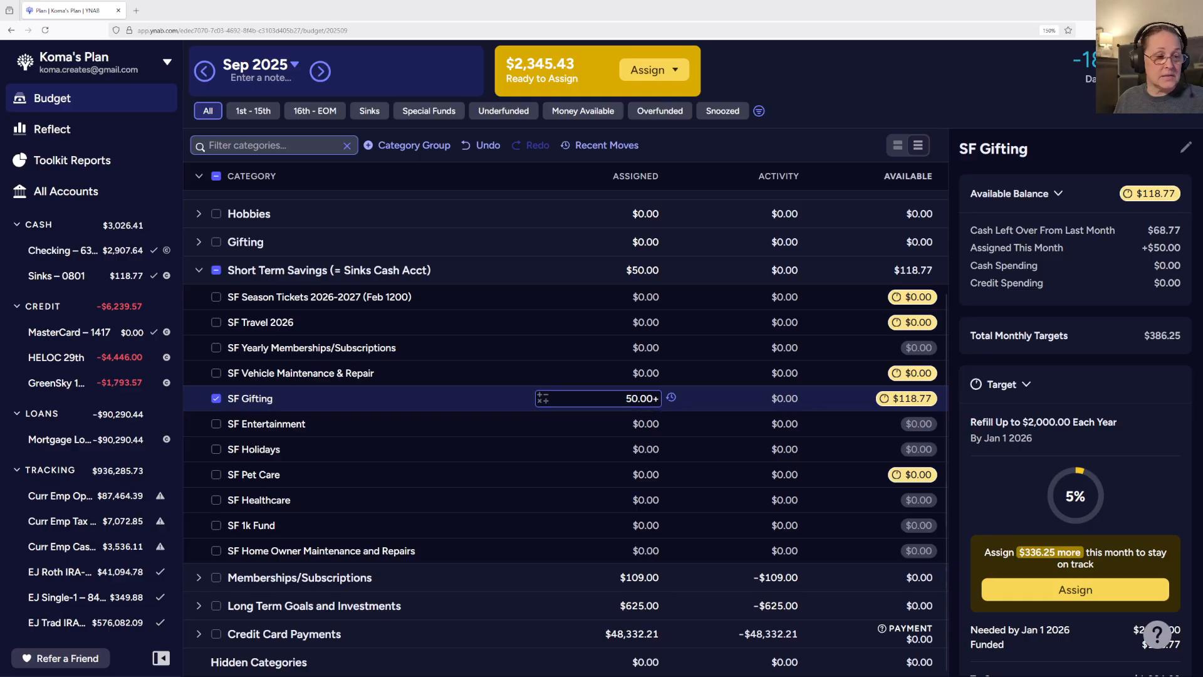
{"action": "type", "text": "115"}
{"action": "key", "text": "Return"}
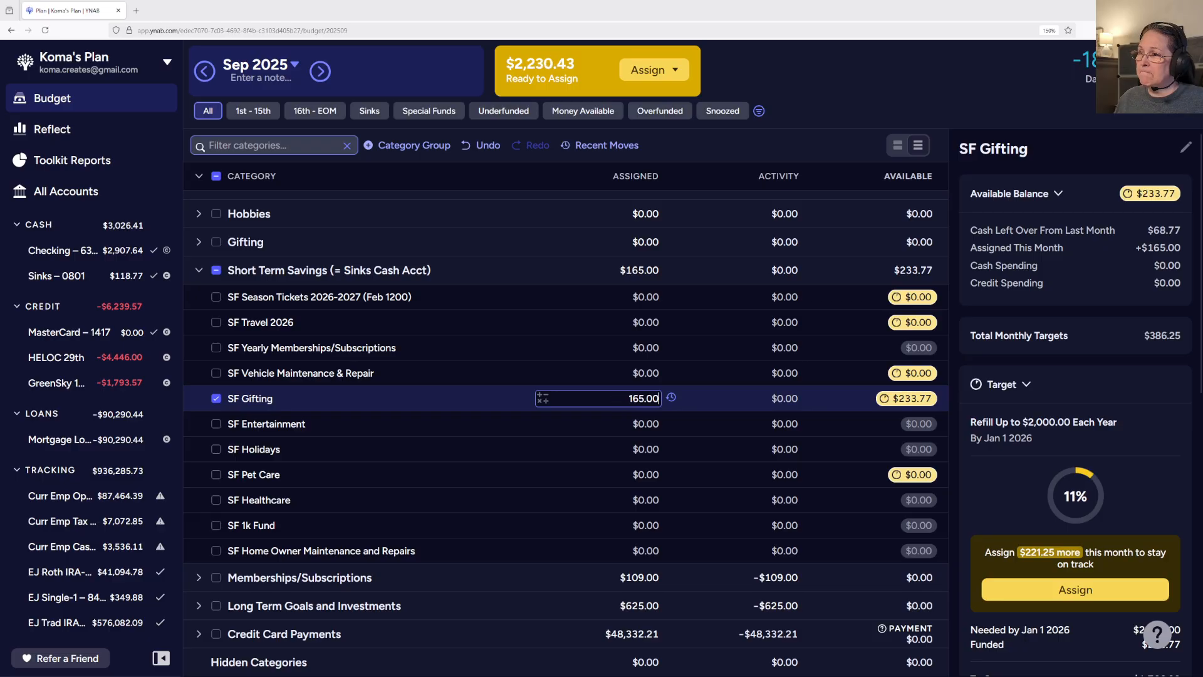
Step: Assign $110 to SF Vehicle Maintenance & Repair and $25 to SF Pet Care in Short Term Savings
{"action": "left_click", "coordinate": [649, 424]}
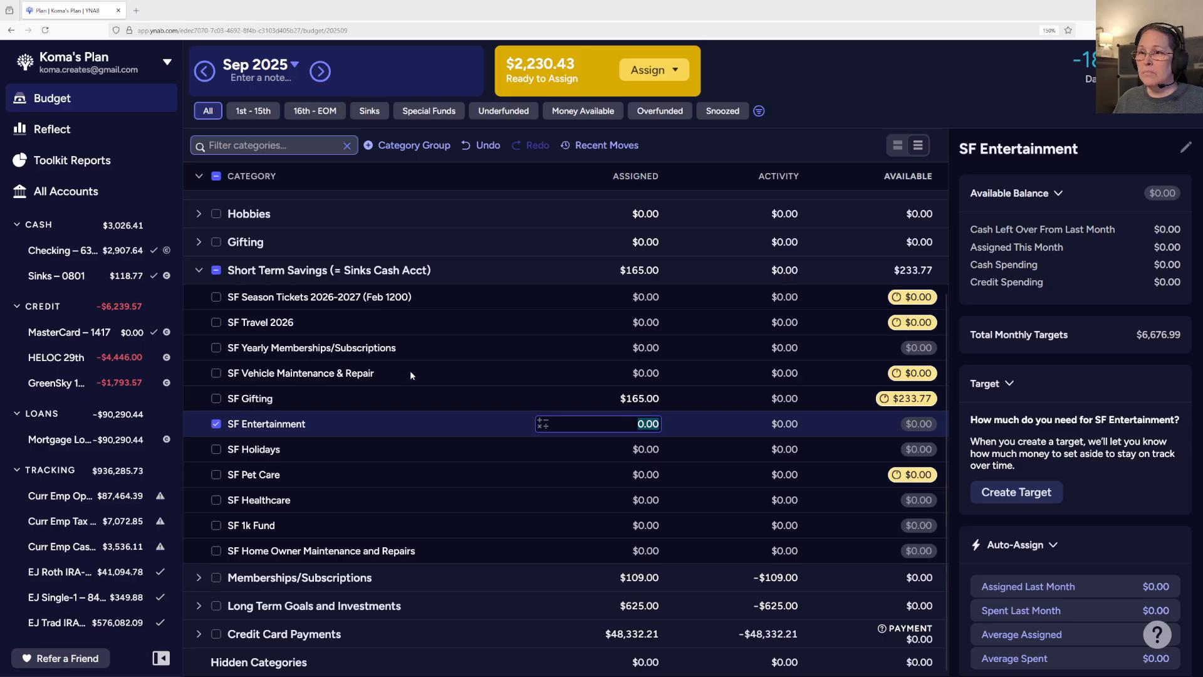
{"action": "left_click", "coordinate": [645, 373]}
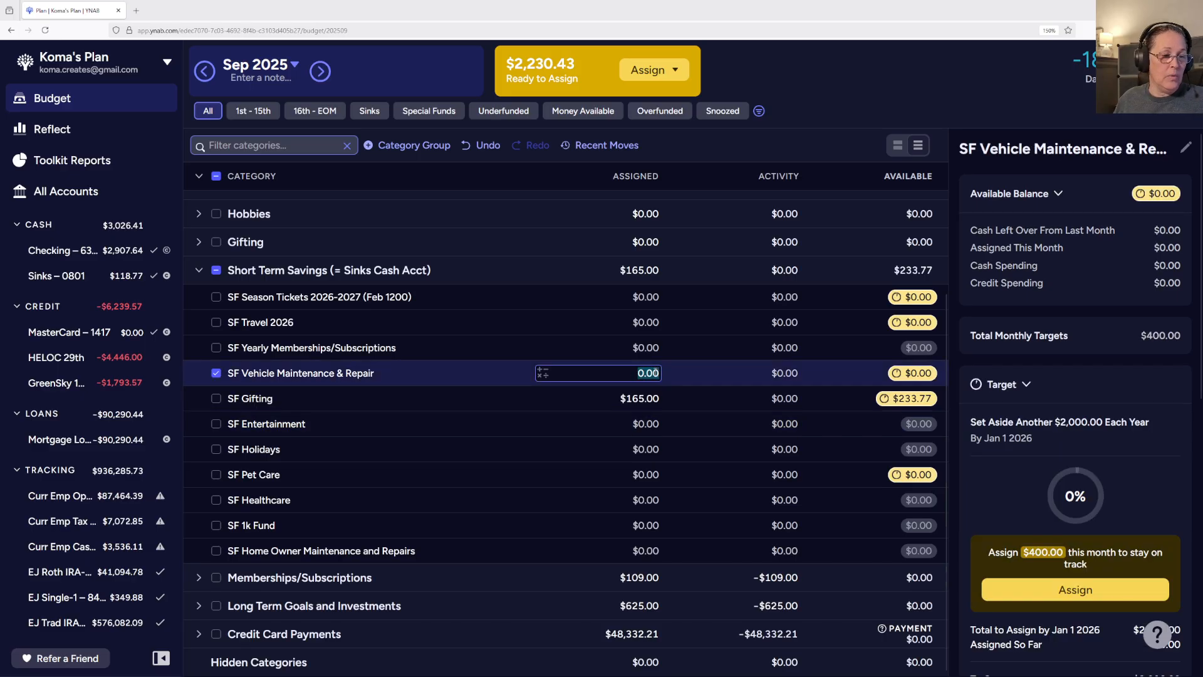
{"action": "type", "text": "110"}
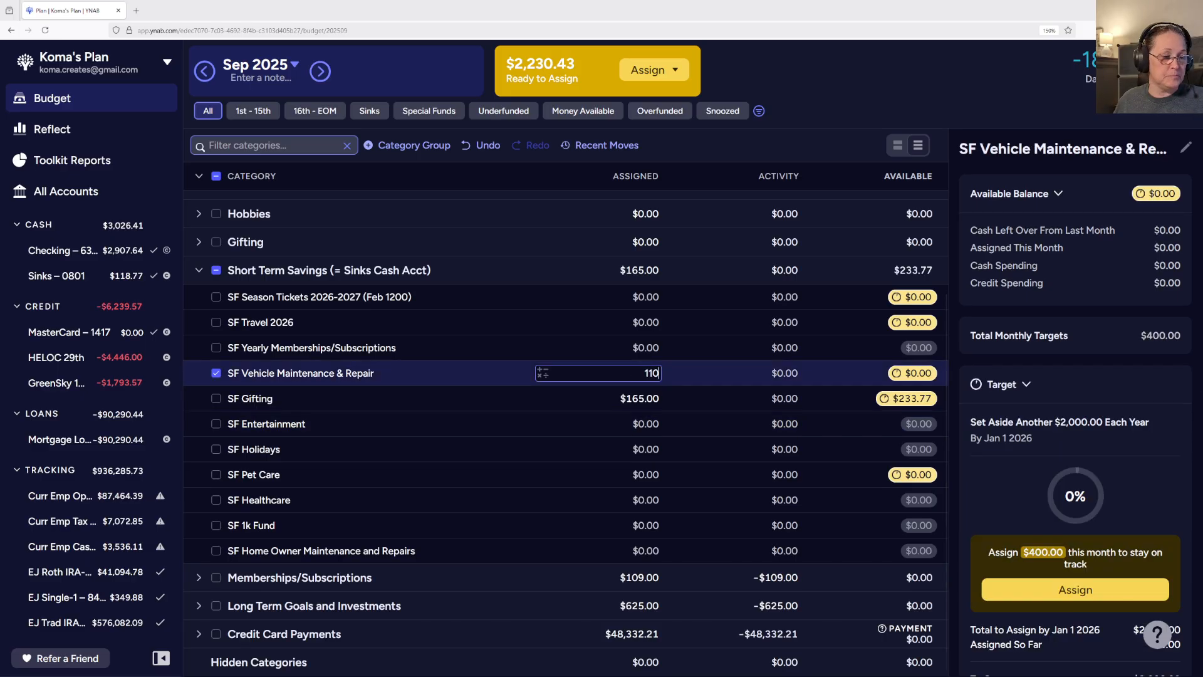
{"action": "left_click", "coordinate": [647, 474]}
{"action": "type", "text": "25"}
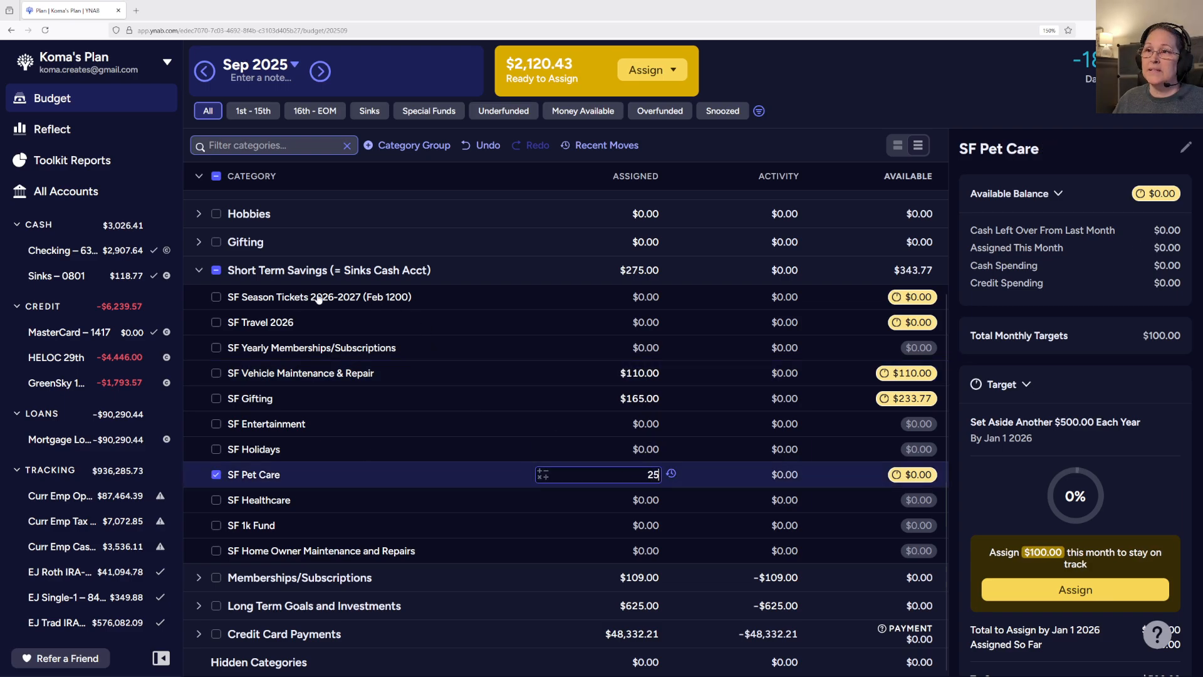
Step: Assign $25 each to SF Season Tickets 2026-2027 and SF Travel 2026, and collapse the Short Term Savings group
{"action": "left_click", "coordinate": [648, 299]}
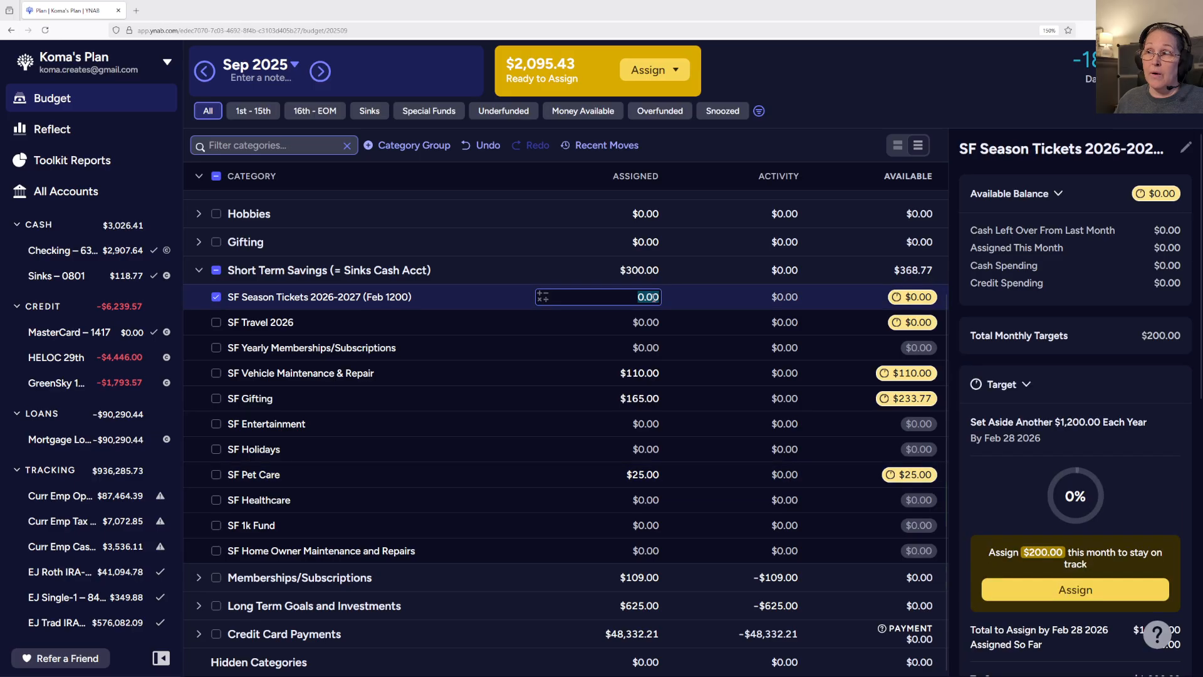
{"action": "type", "text": "25"}
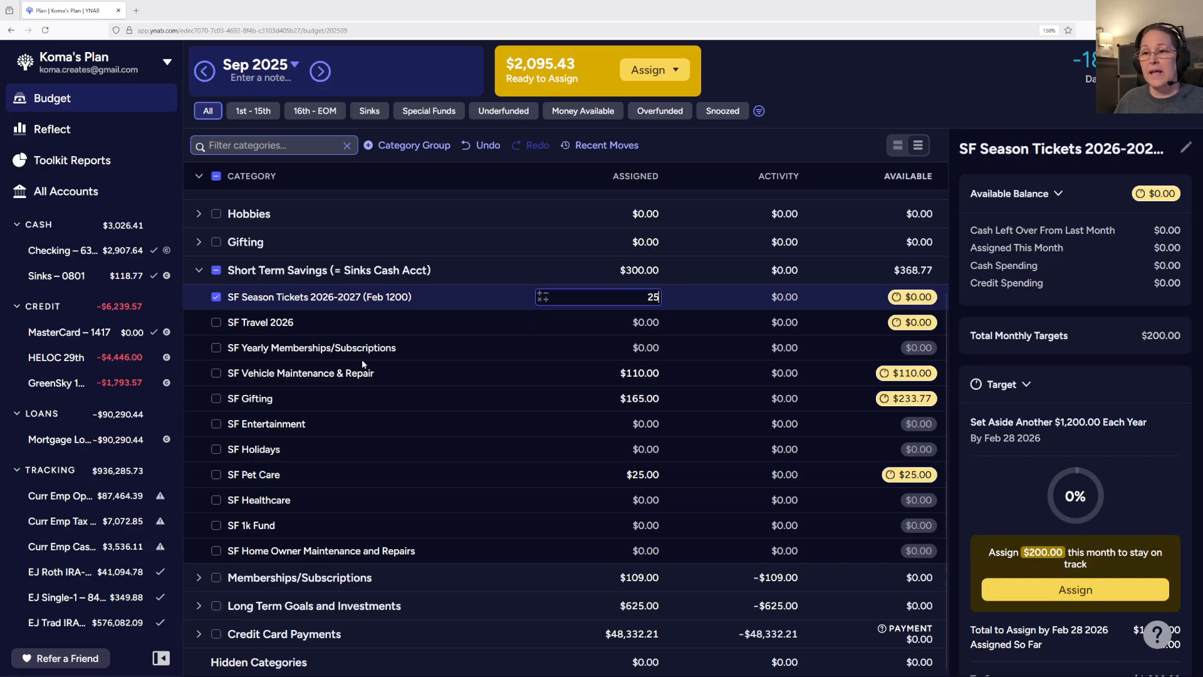
{"action": "key", "text": "Tab"}
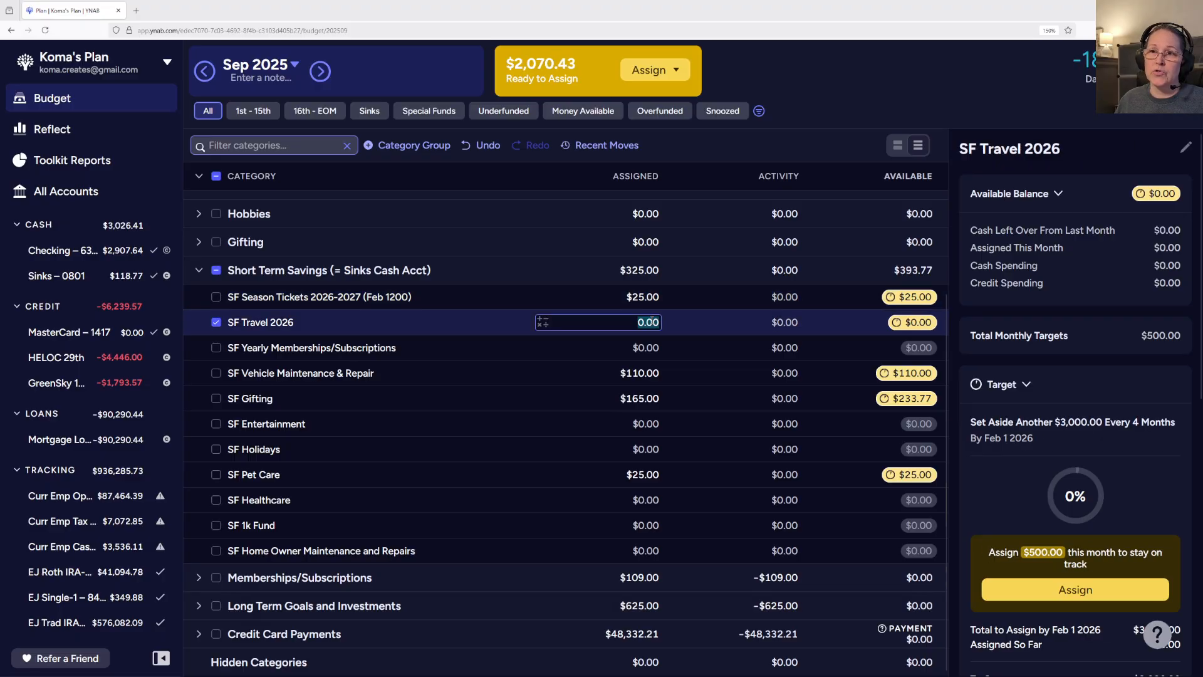
{"action": "type", "text": "25"}
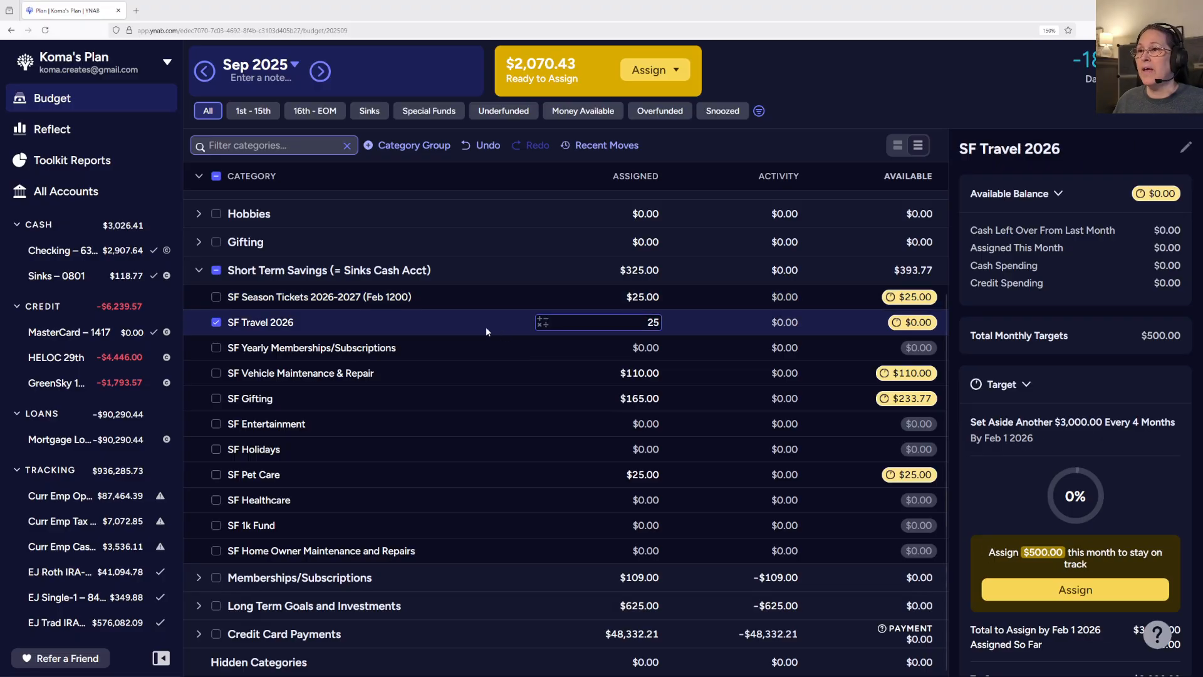
{"action": "key", "text": "Return"}
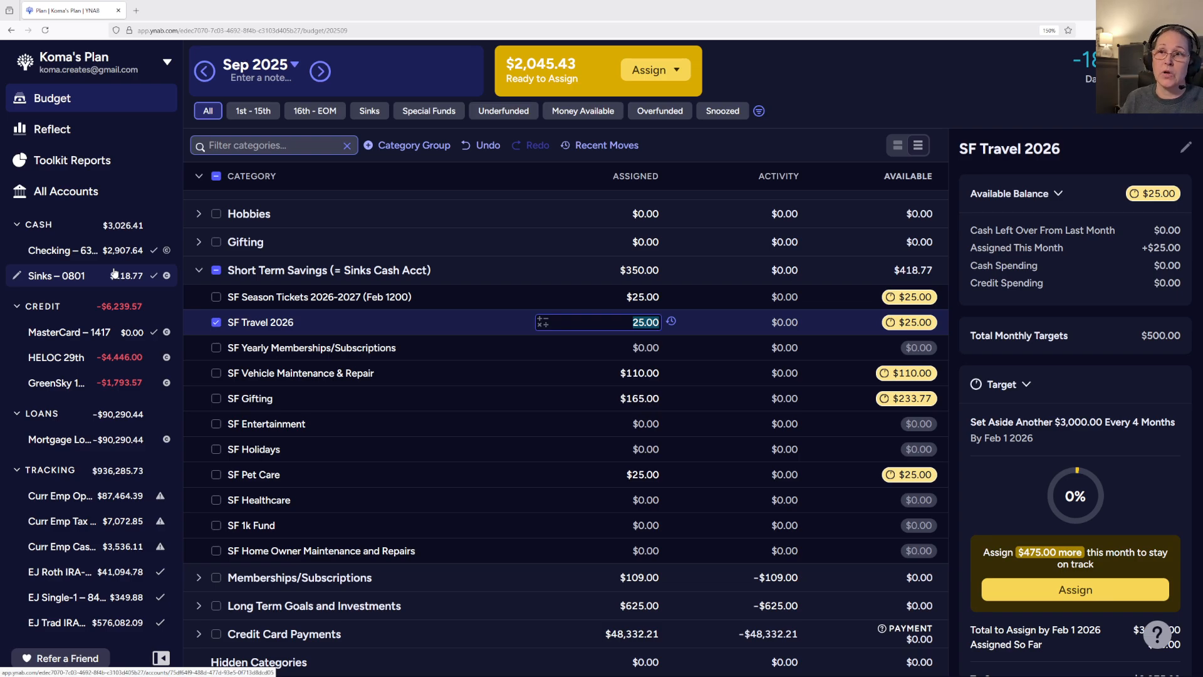
{"action": "left_click", "coordinate": [200, 272]}
{"action": "left_click", "coordinate": [201, 272]}
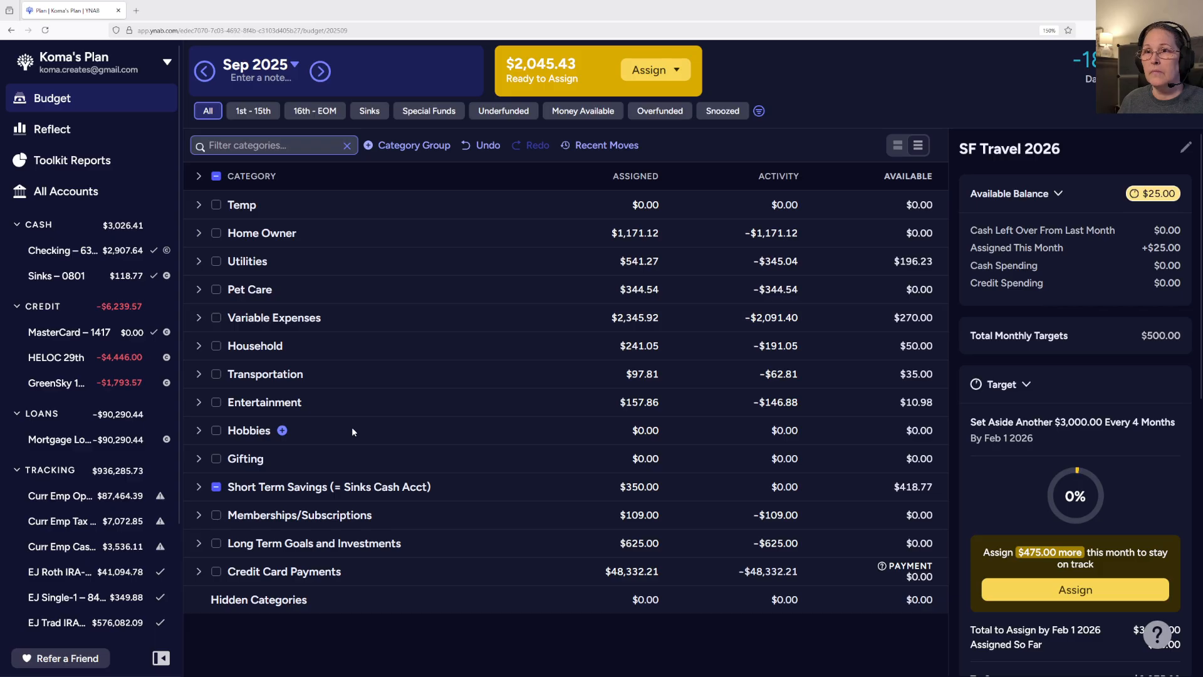
Step: Move the ChatGPT ? category to the end of the Memberships/Subscriptions group, below YNAB
{"action": "left_click", "coordinate": [201, 518]}
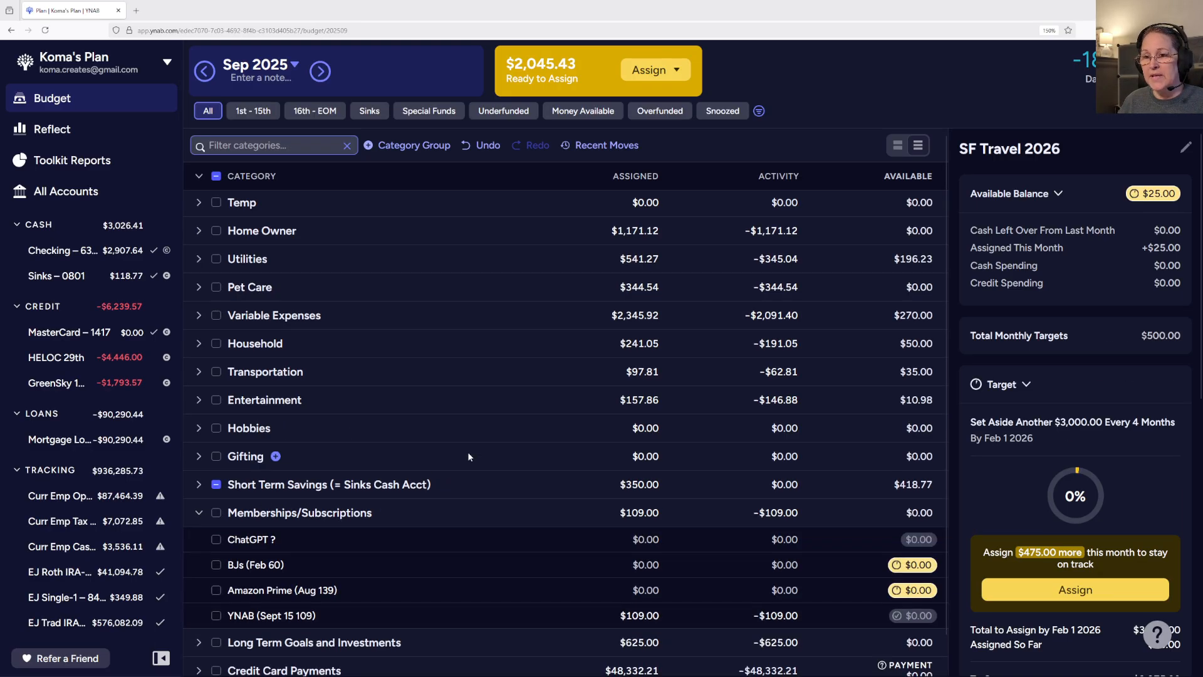
{"action": "scroll", "coordinate": [469, 457], "scroll_direction": "down", "scroll_amount": 1}
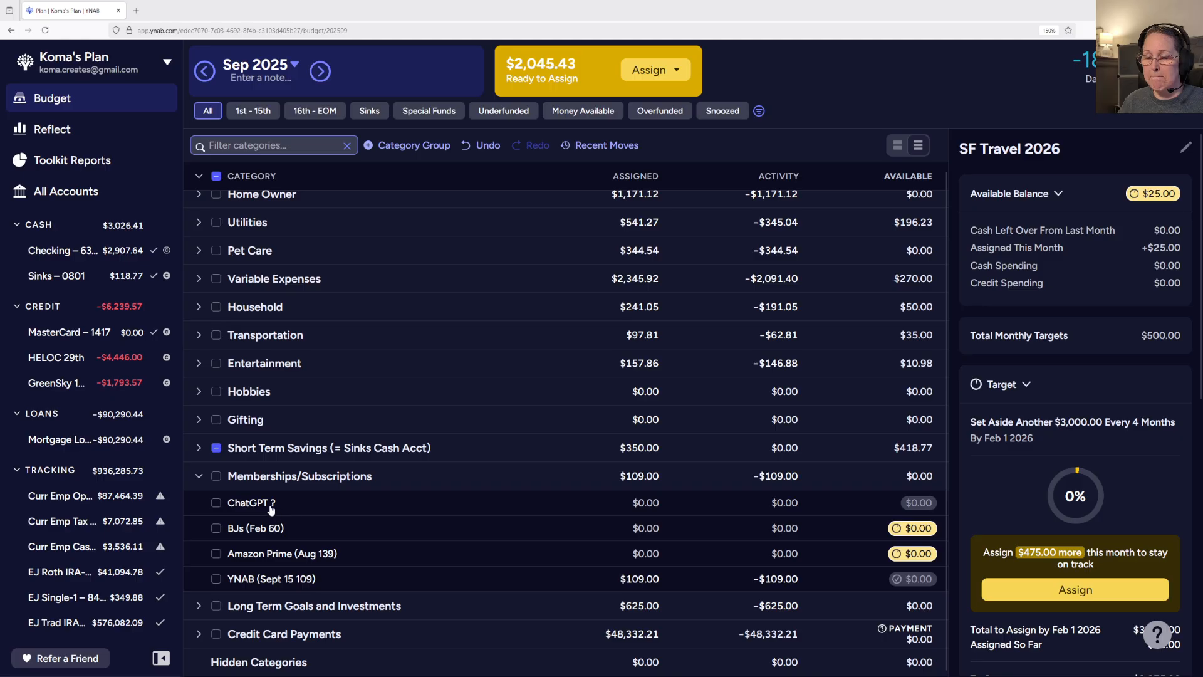
{"action": "left_click_drag", "start_coordinate": [265, 506], "coordinate": [313, 602]}
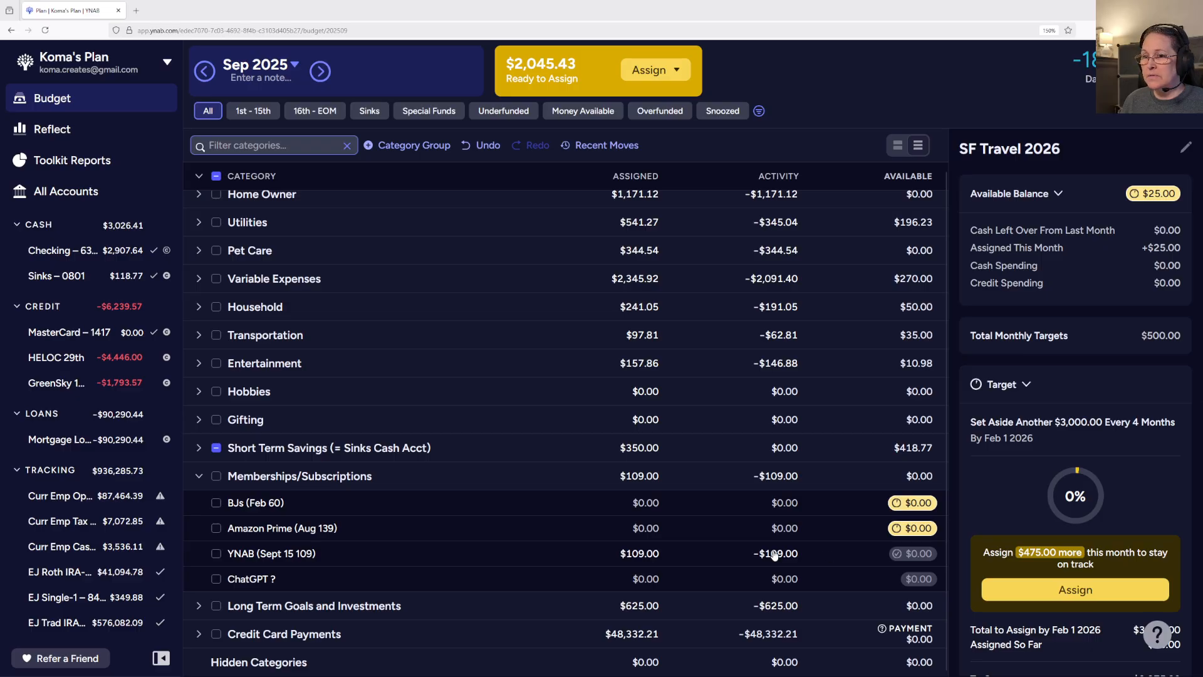
Step: Review the BJs target and the categories in the Long Term Goals and Investments and Credit Card Payments groups
{"action": "left_click", "coordinate": [312, 503]}
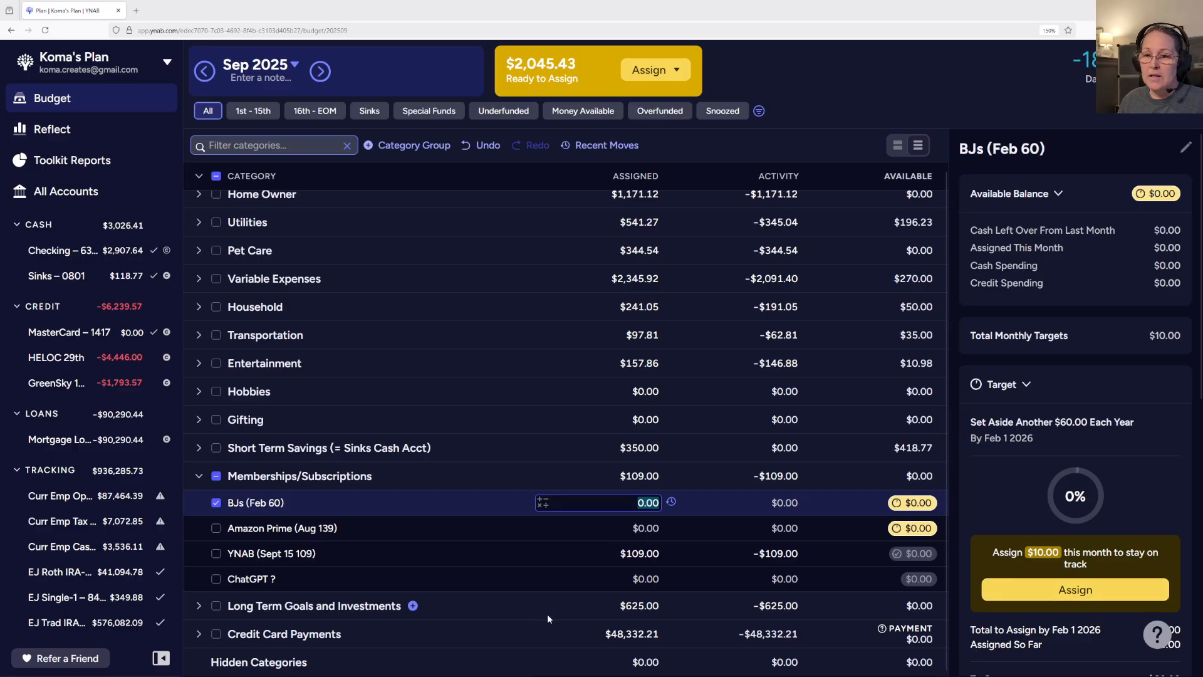
{"action": "left_click", "coordinate": [200, 608]}
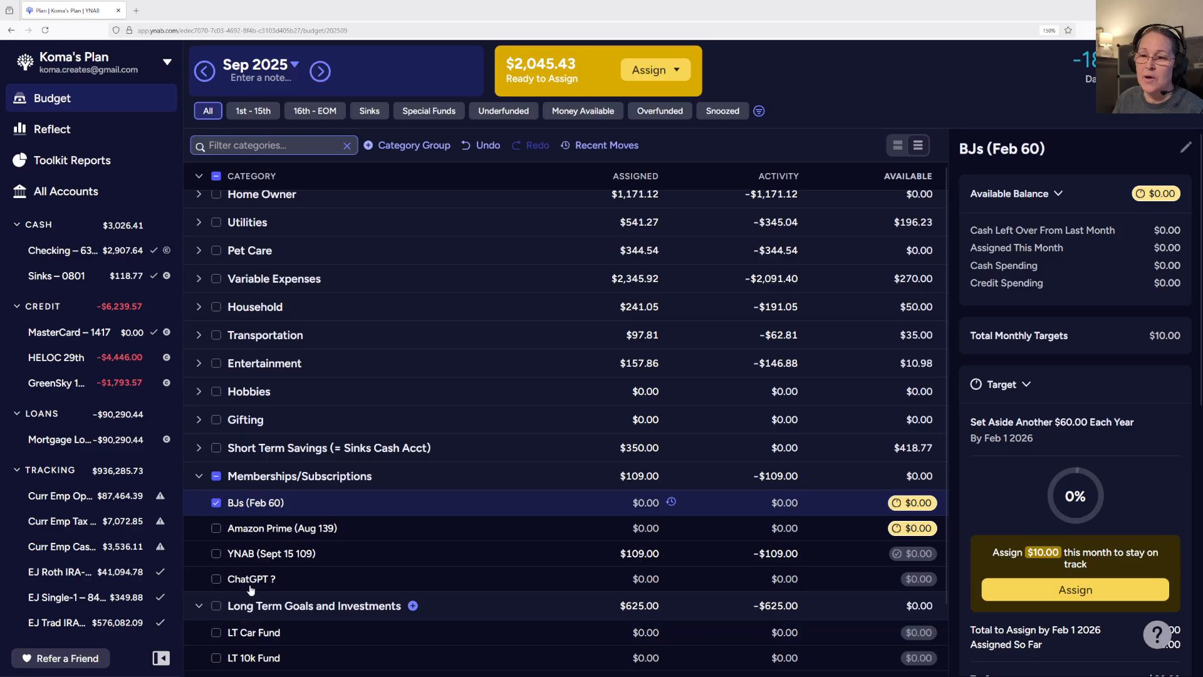
{"action": "scroll", "coordinate": [464, 501], "scroll_direction": "down", "scroll_amount": 1}
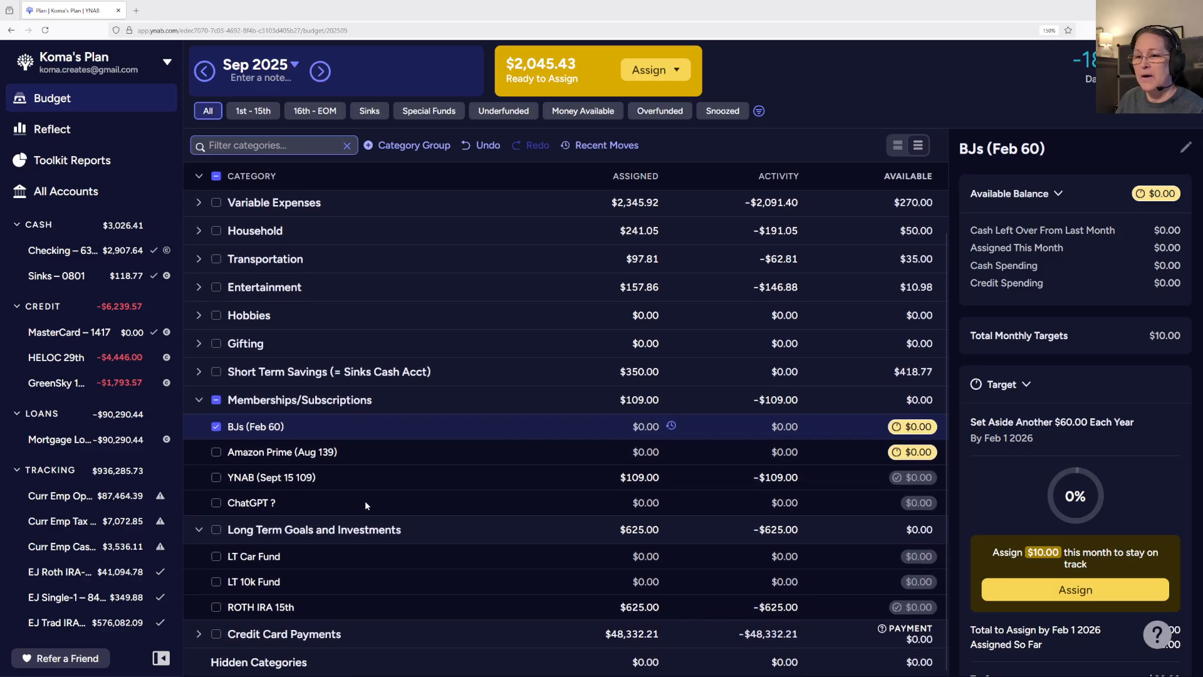
{"action": "left_click", "coordinate": [197, 634]}
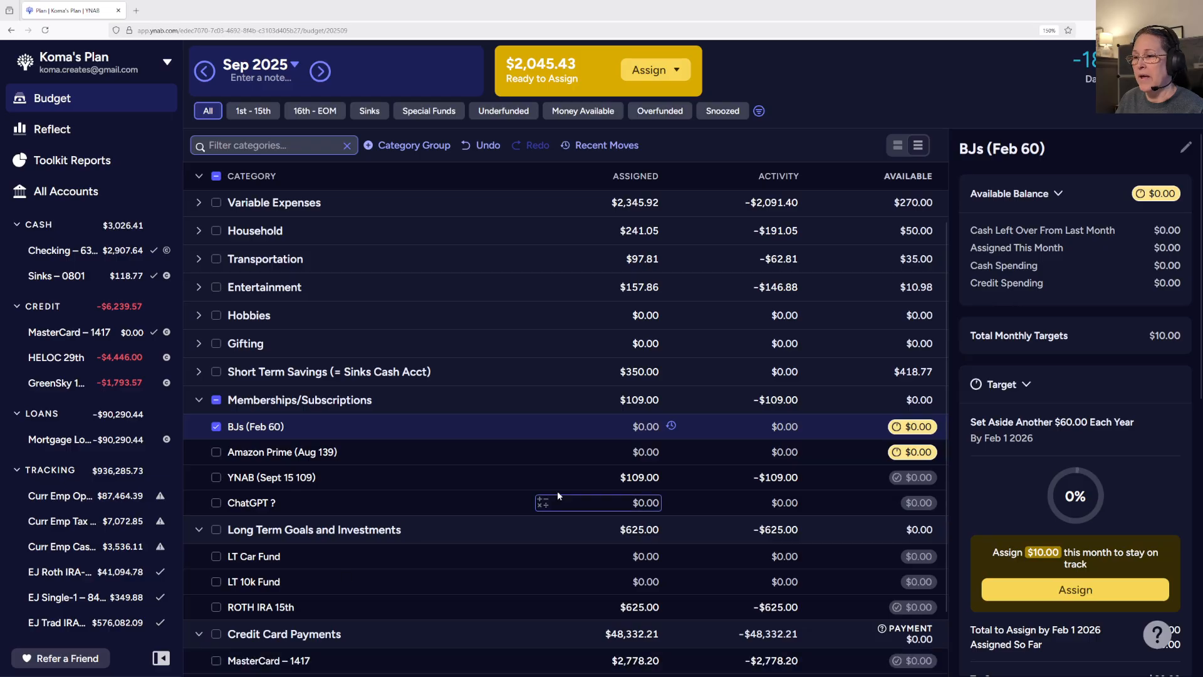
{"action": "scroll", "coordinate": [558, 492], "scroll_direction": "down", "scroll_amount": 1}
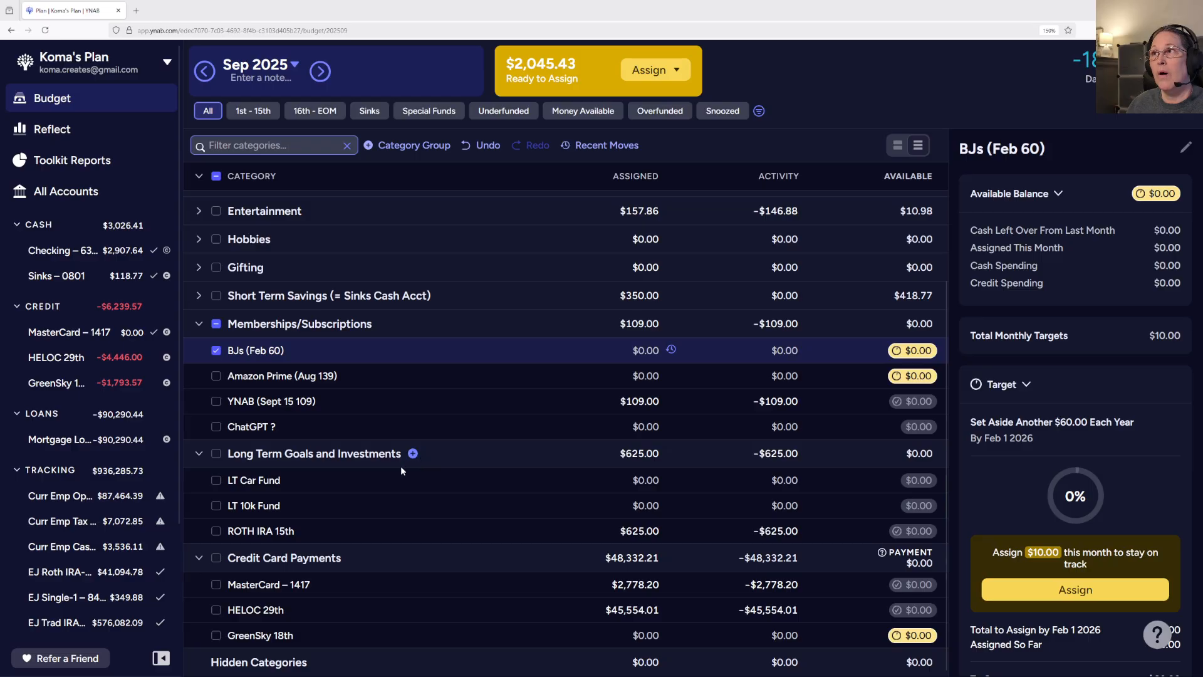
{"action": "scroll", "coordinate": [401, 470], "scroll_direction": "up", "scroll_amount": 3}
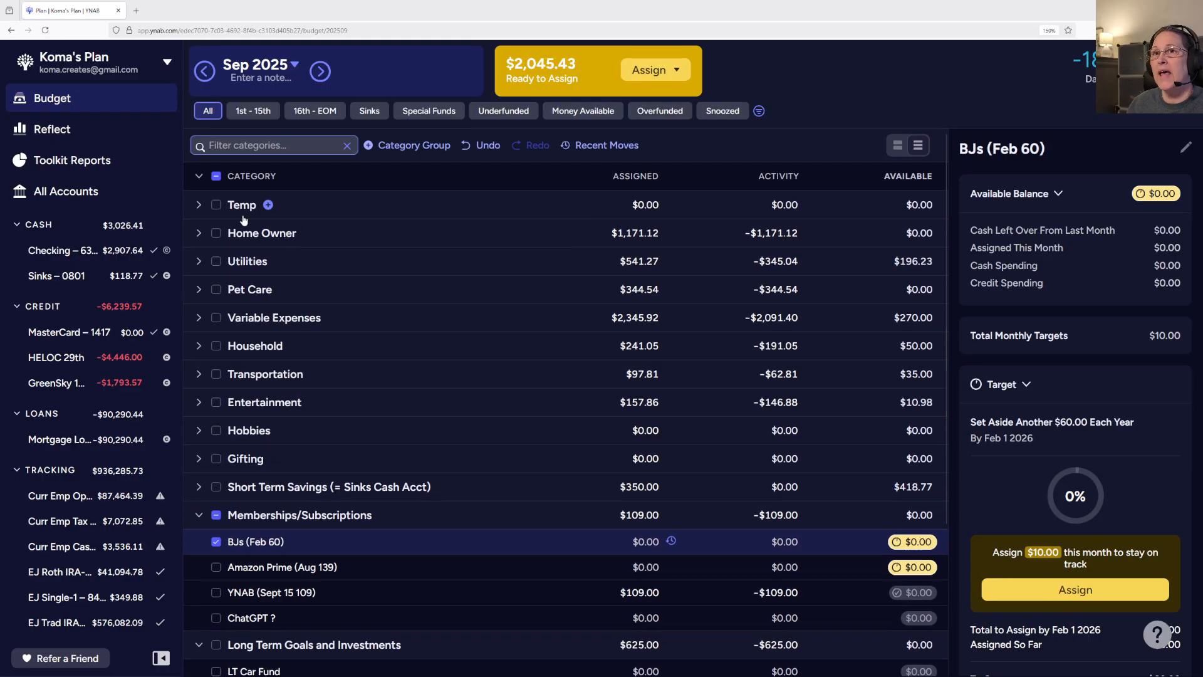
Step: Assign $1,400 to the Set Aside category in the Temp group
{"action": "left_click", "coordinate": [215, 205]}
{"action": "left_click", "coordinate": [198, 204]}
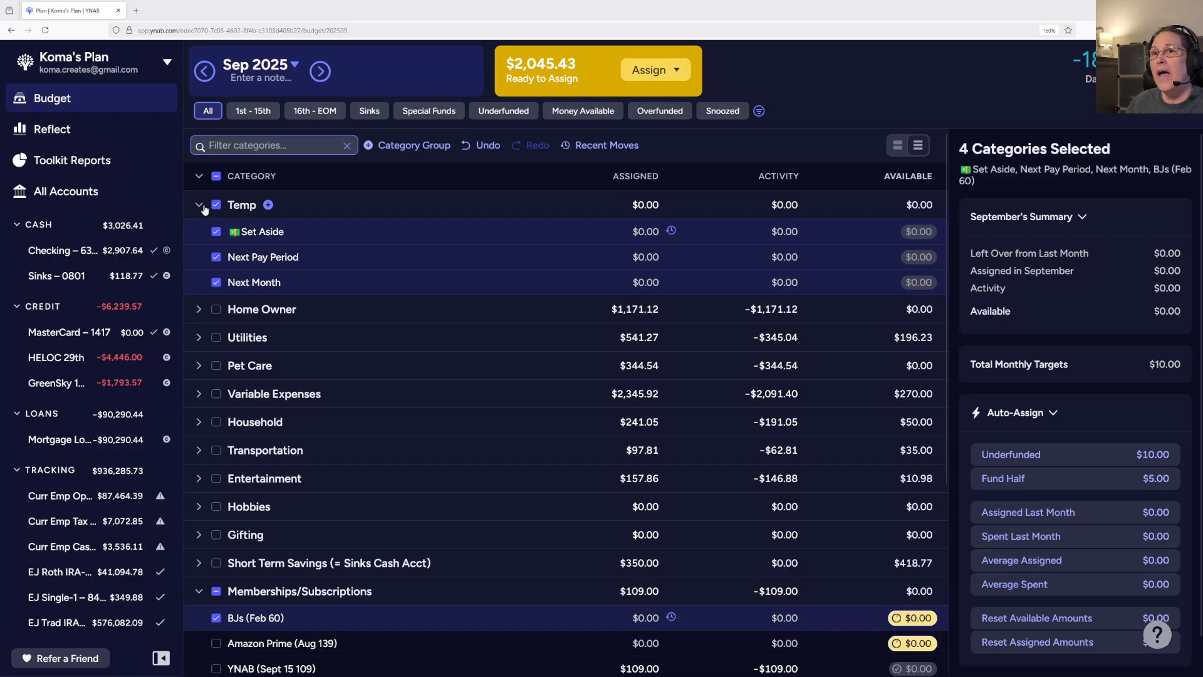
{"action": "left_click", "coordinate": [215, 204]}
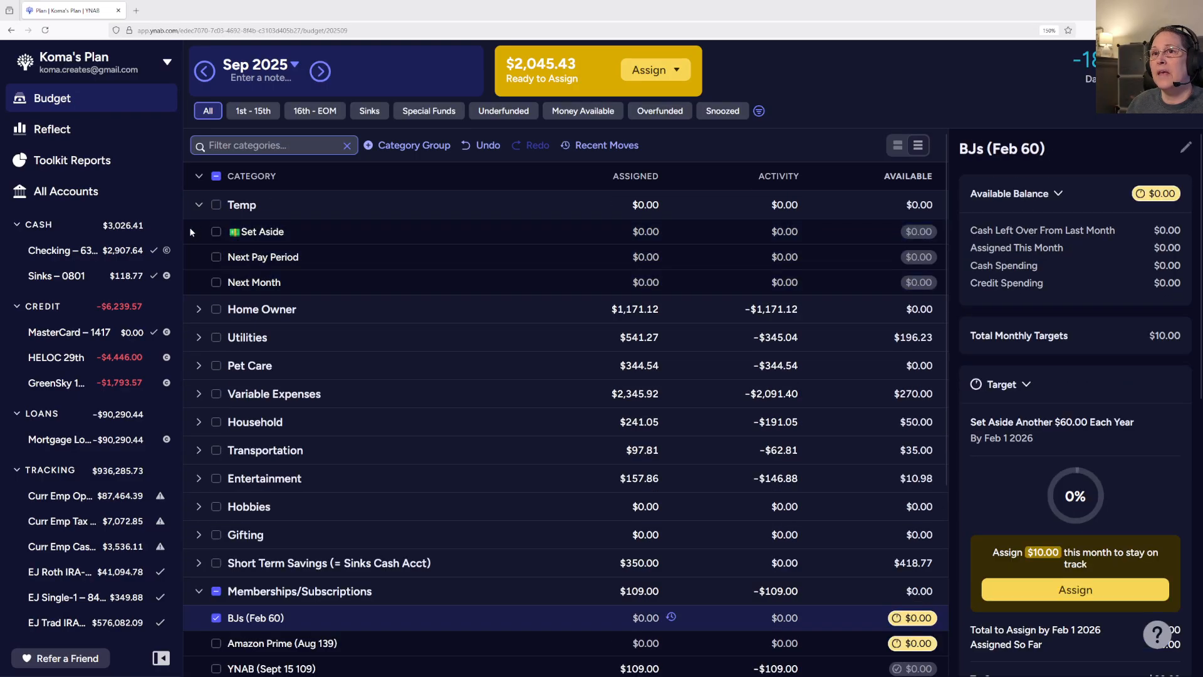
{"action": "left_click", "coordinate": [307, 229]}
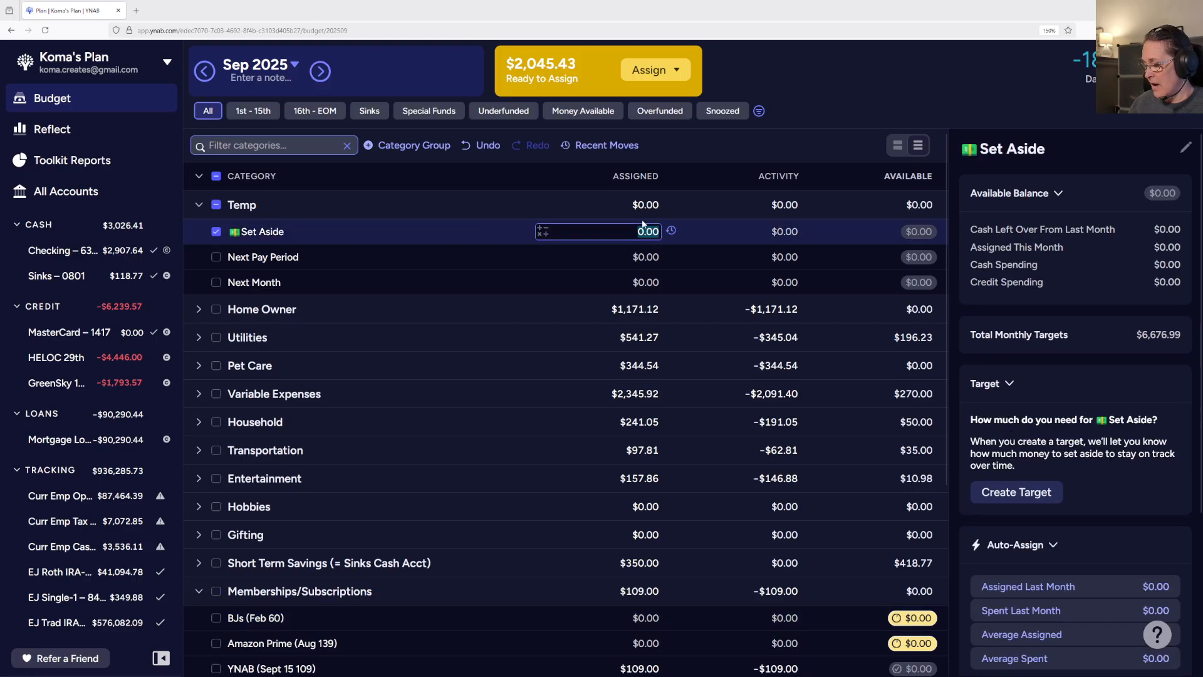
{"action": "type", "text": "1400"}
{"action": "key", "text": "Return"}
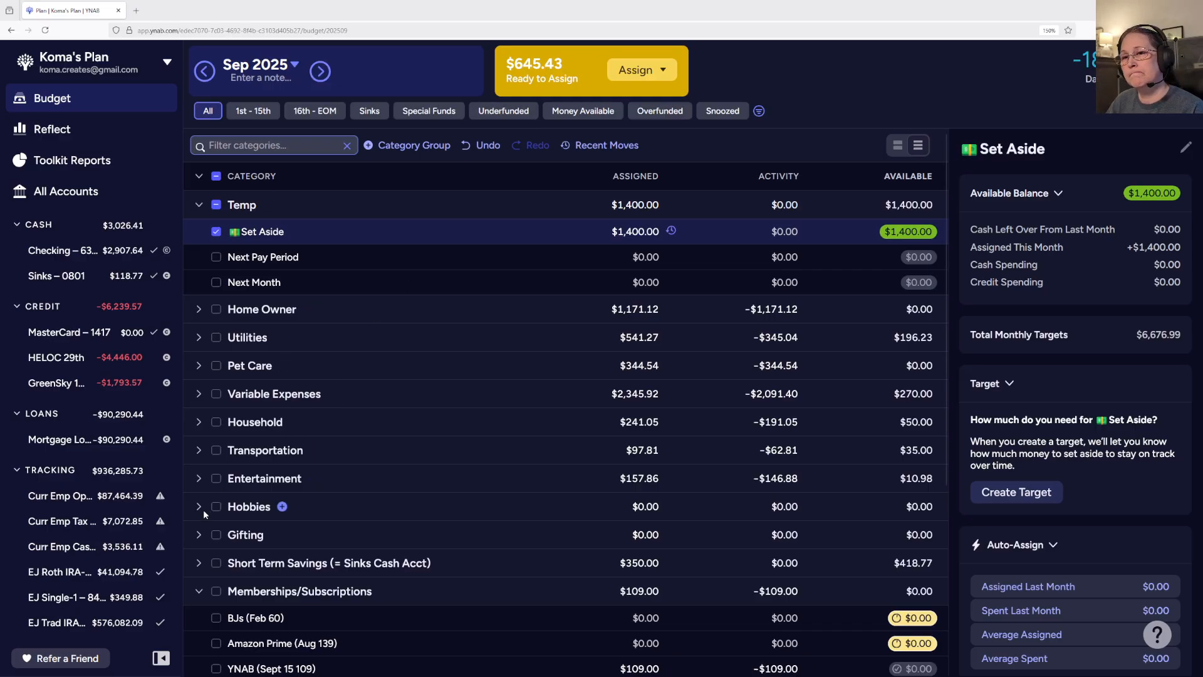
Step: Set the assigned amount of the Food category in Variable Expenses to $626.79
{"action": "left_click", "coordinate": [198, 394]}
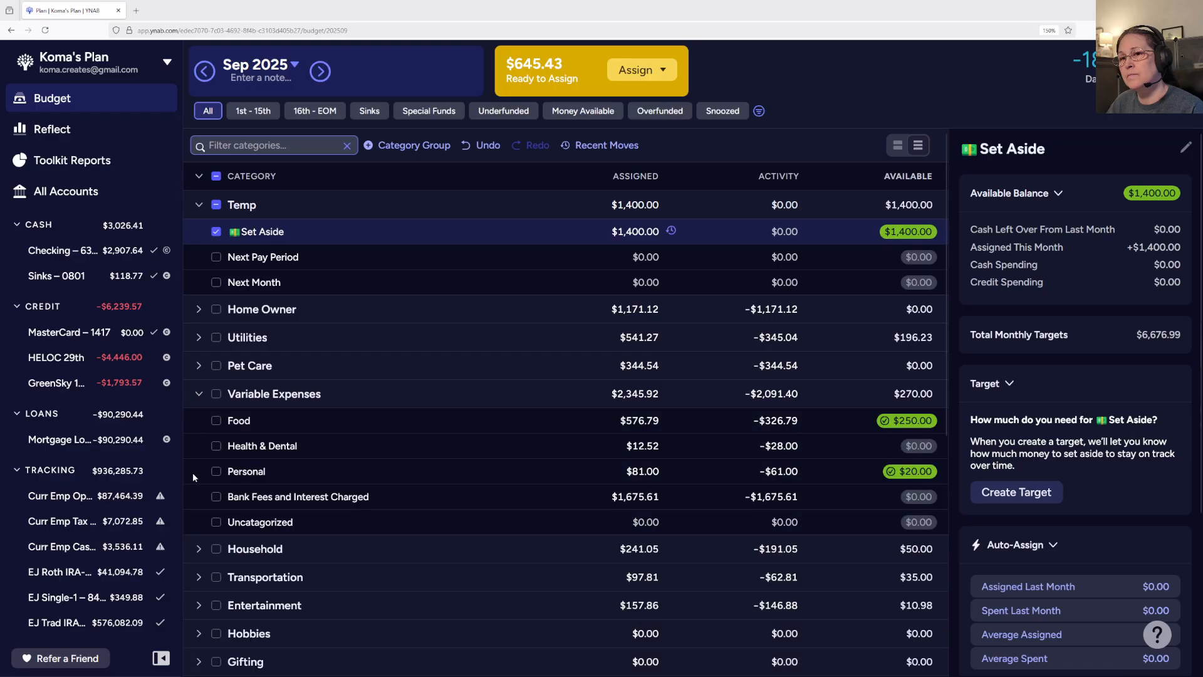
{"action": "left_click", "coordinate": [647, 421]}
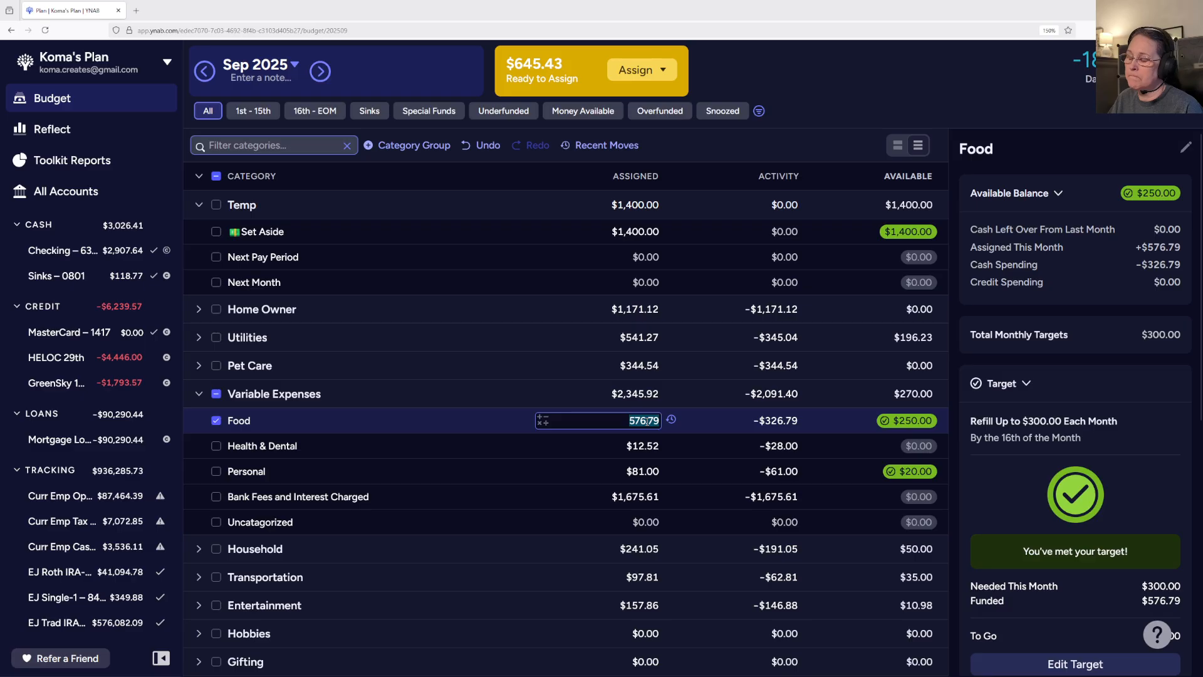
{"action": "type", "text": "626.79"}
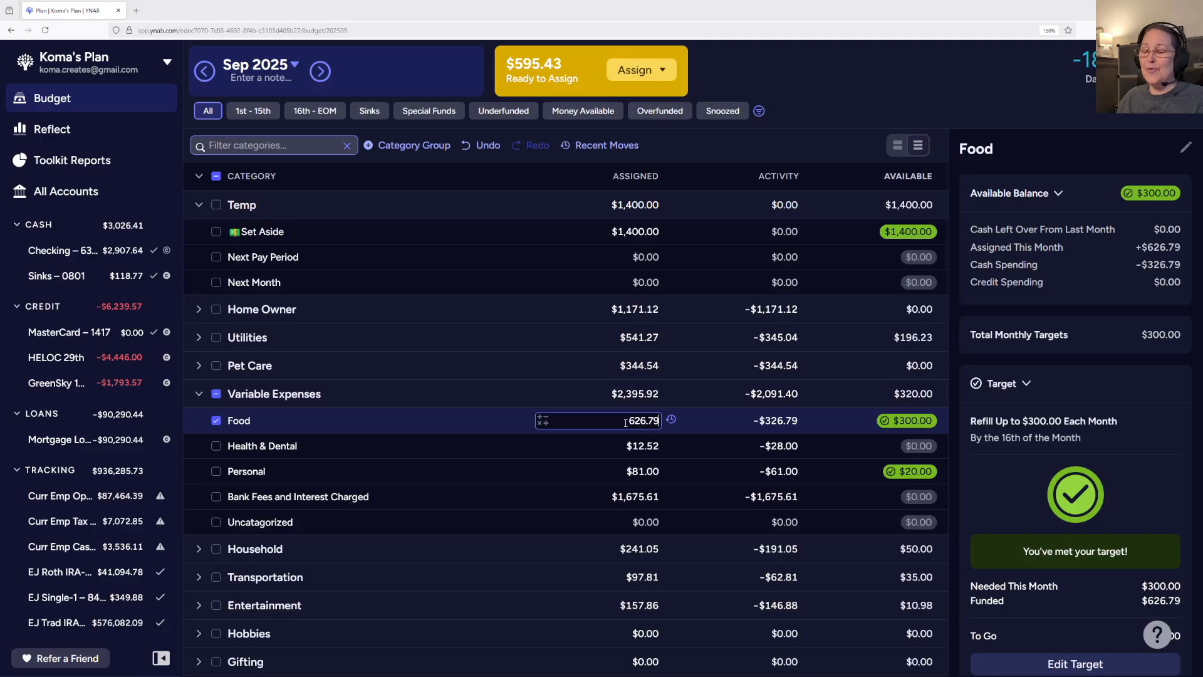
{"action": "left_click", "coordinate": [727, 675]}
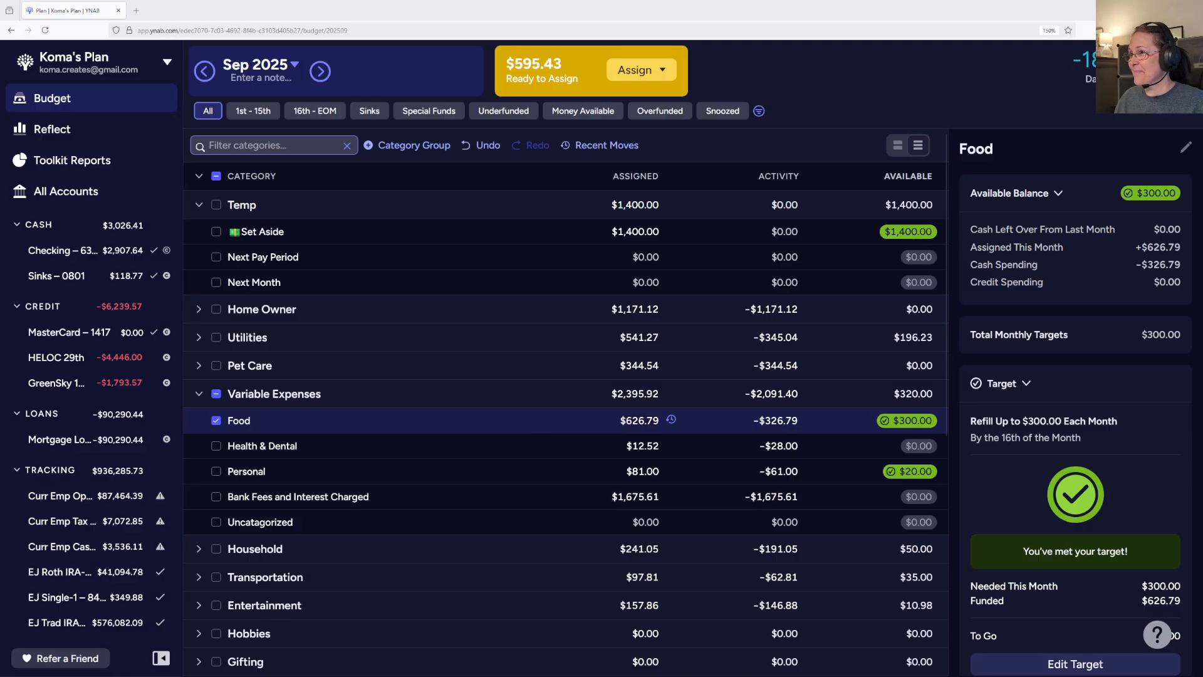